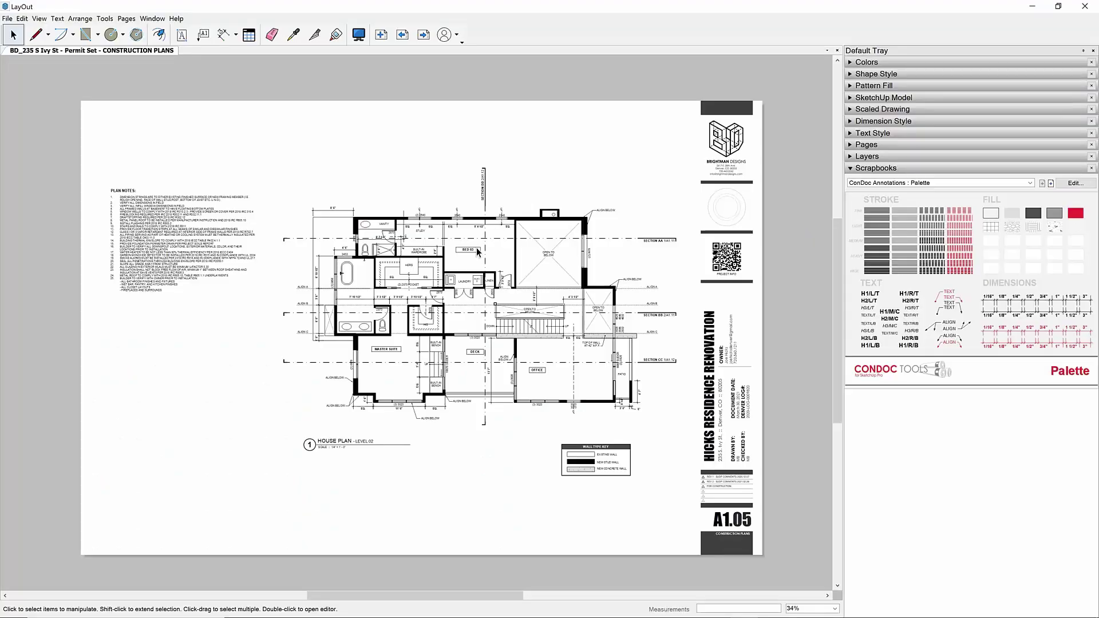
- Zoom to the selected element on the level 02 house plan and on the east house elevation
right_click(475, 248)
left_click(514, 298)
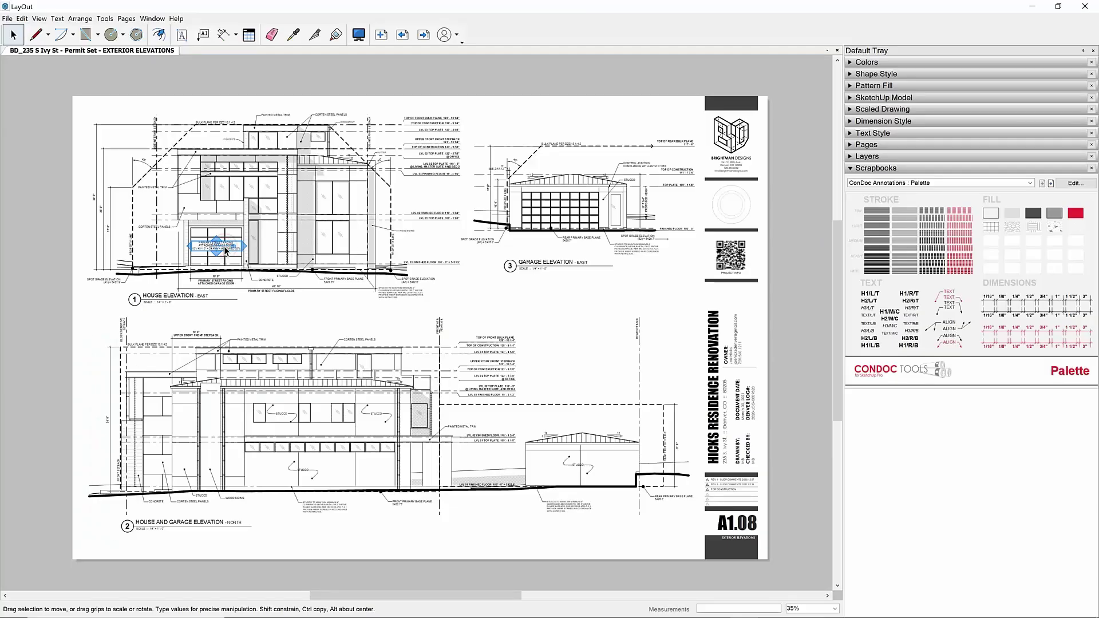
key("ctrl+shift+w")
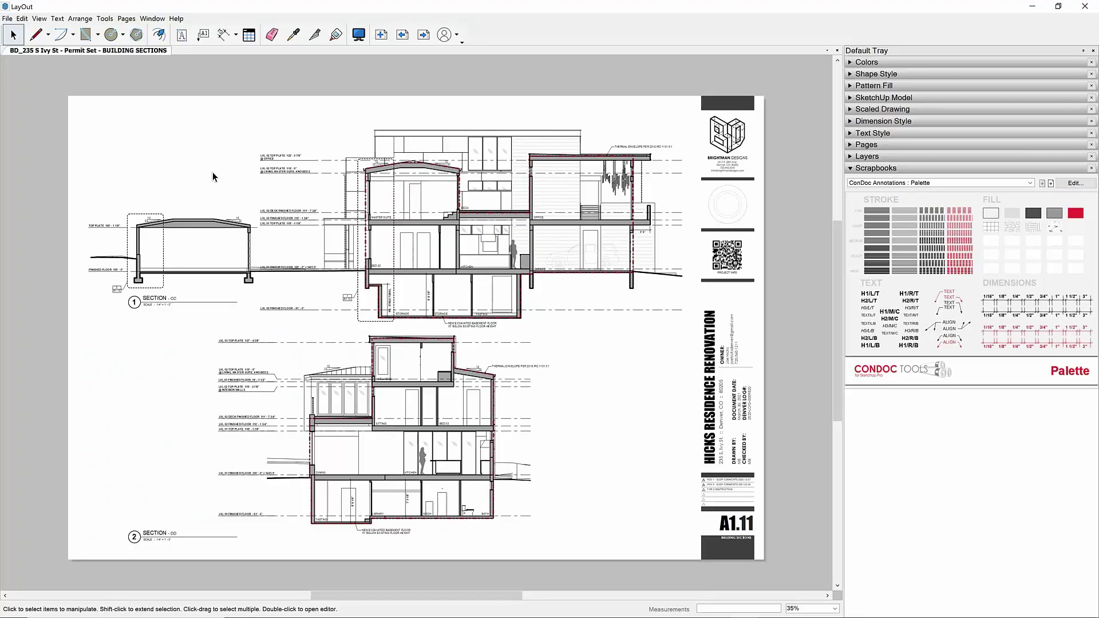
- Zoom to the level markers of the upper section and open their group to examine the LVL 02 top plate label
right_click(294, 169)
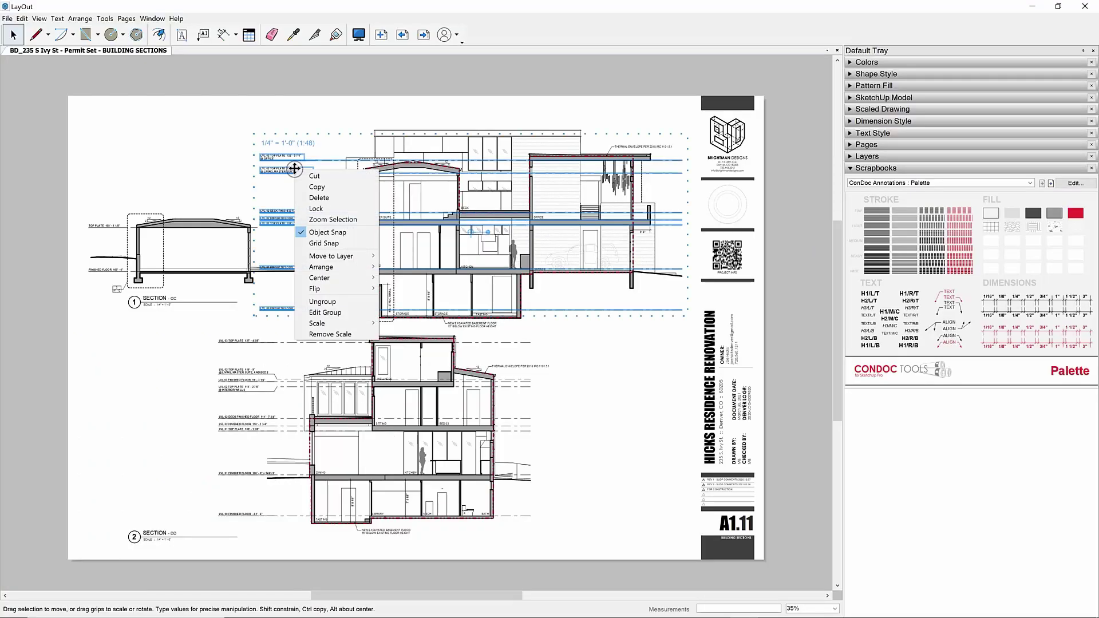
left_click(334, 220)
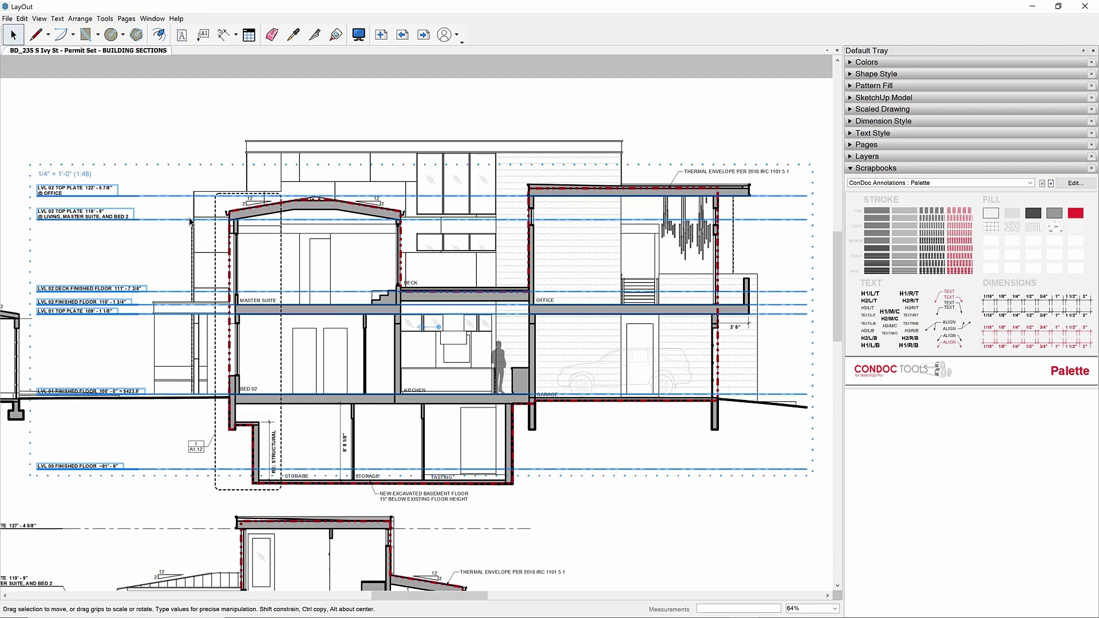
double_click(92, 216)
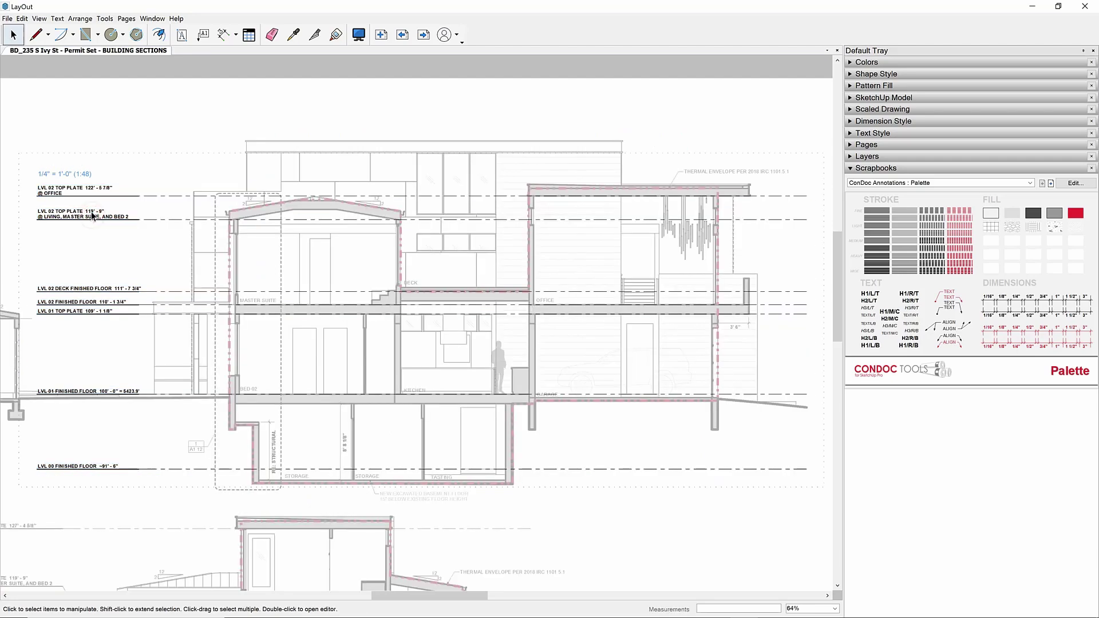
scroll(57, 218, "up", 7)
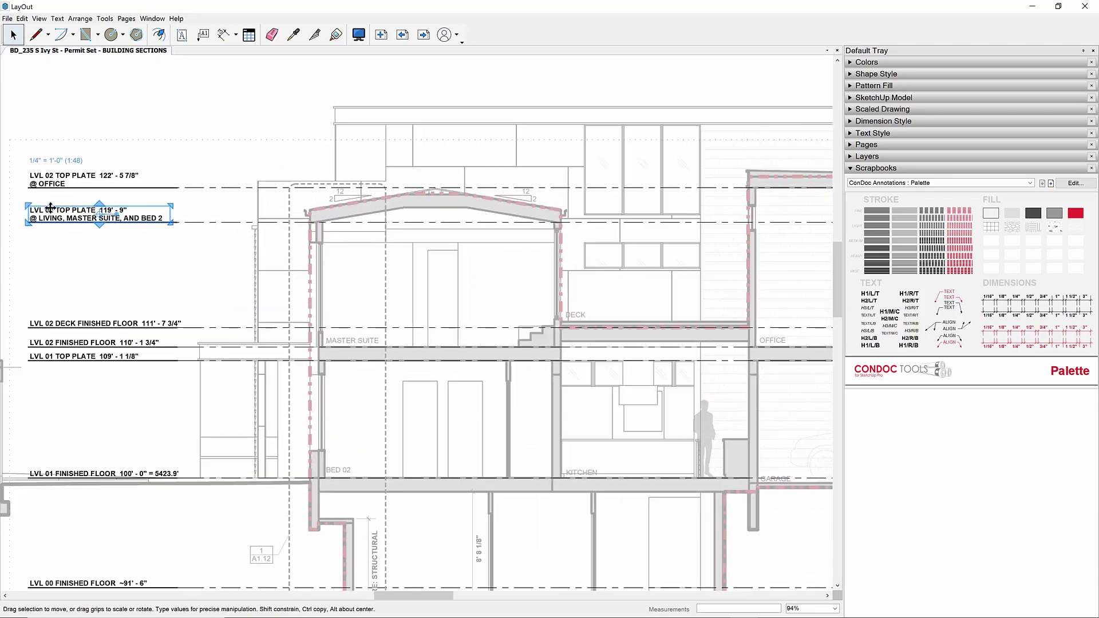
scroll(154, 231, "up", 1)
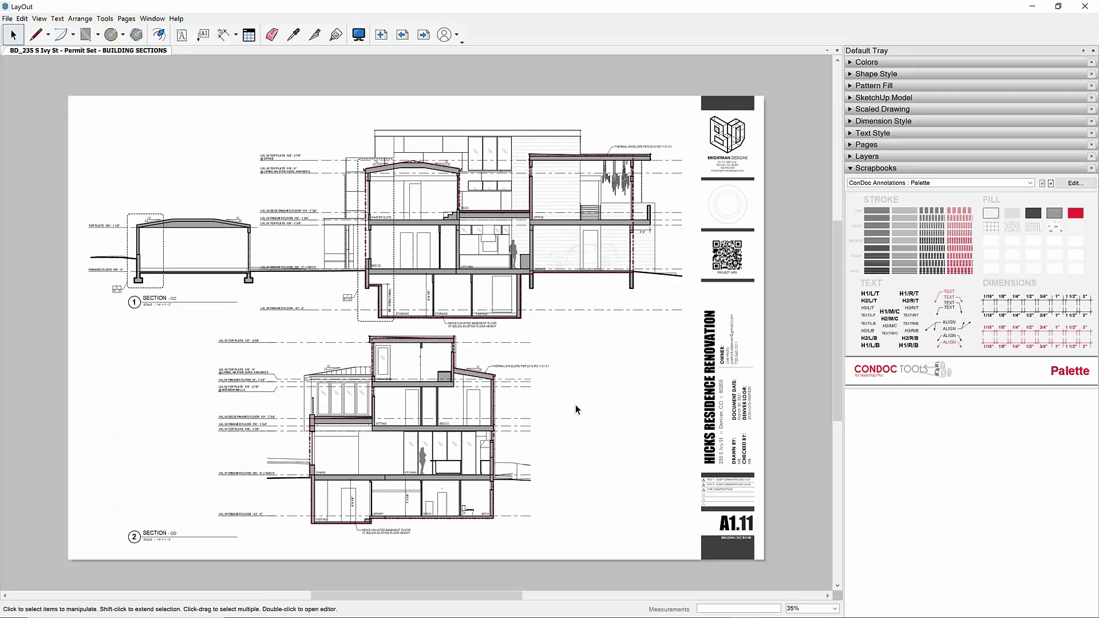
- Zoom in on the lower section with the Zoom tool and inspect it at actual size
key("z")
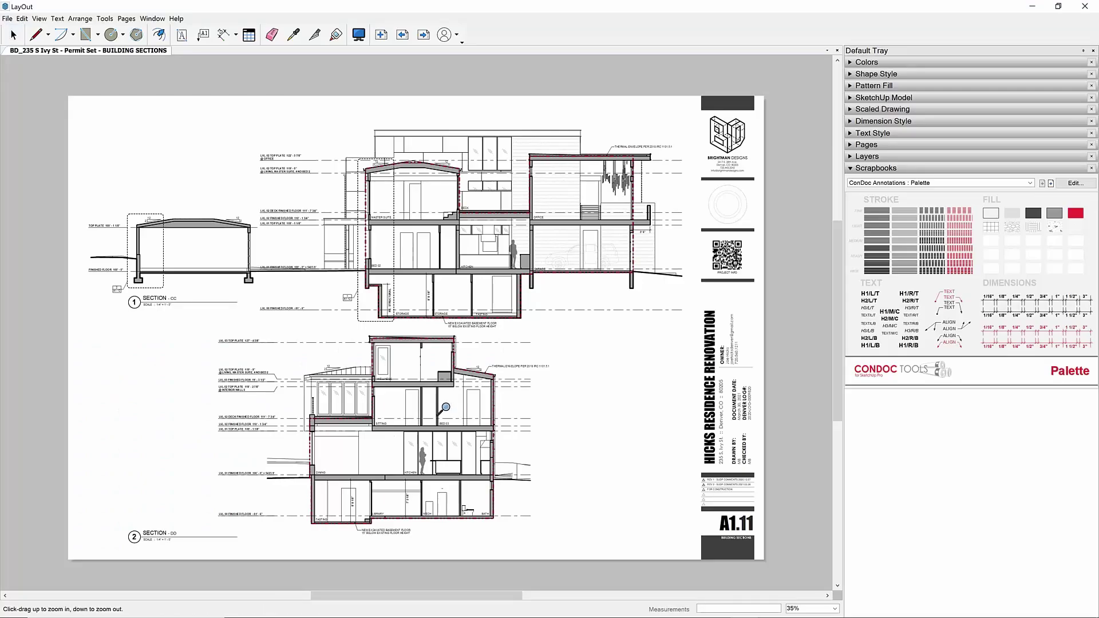
left_click_drag(335, 419, 335, 311)
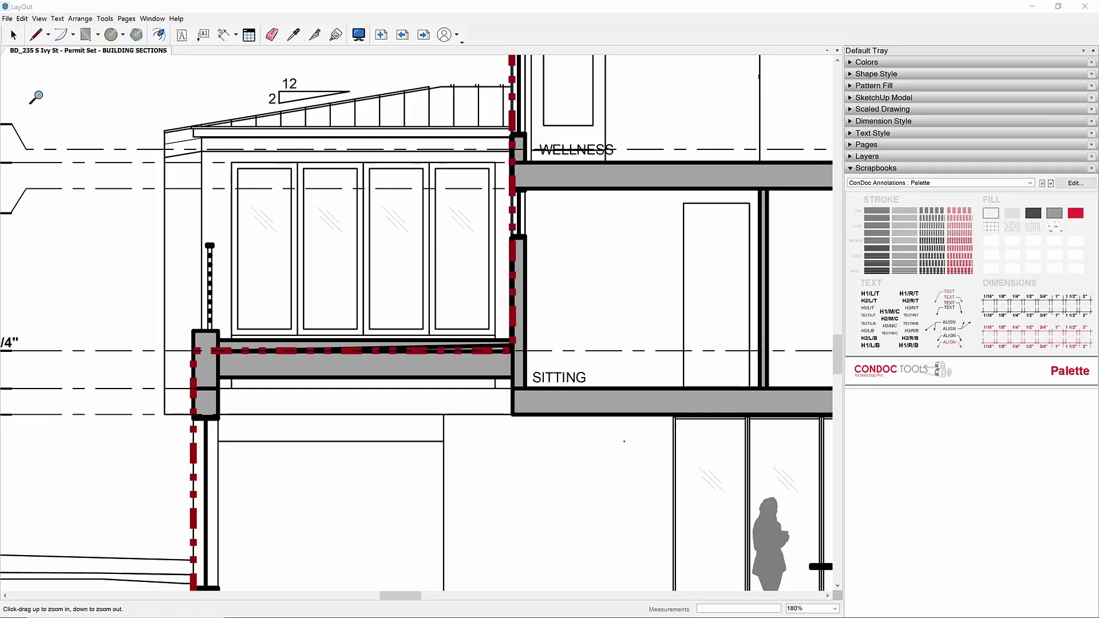
left_click(38, 19)
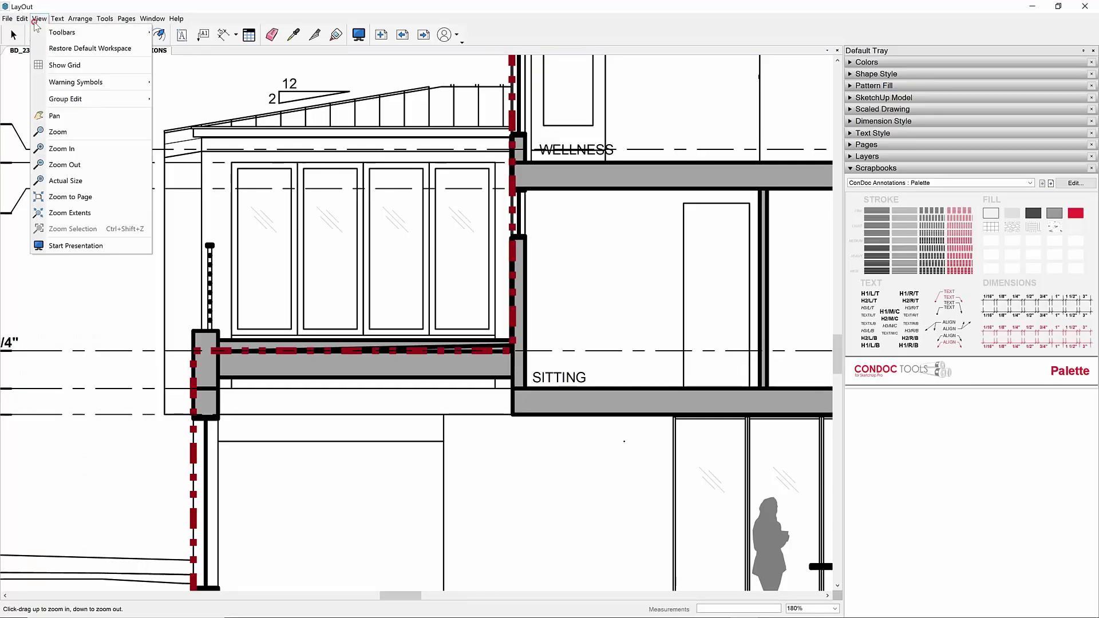
left_click(66, 181)
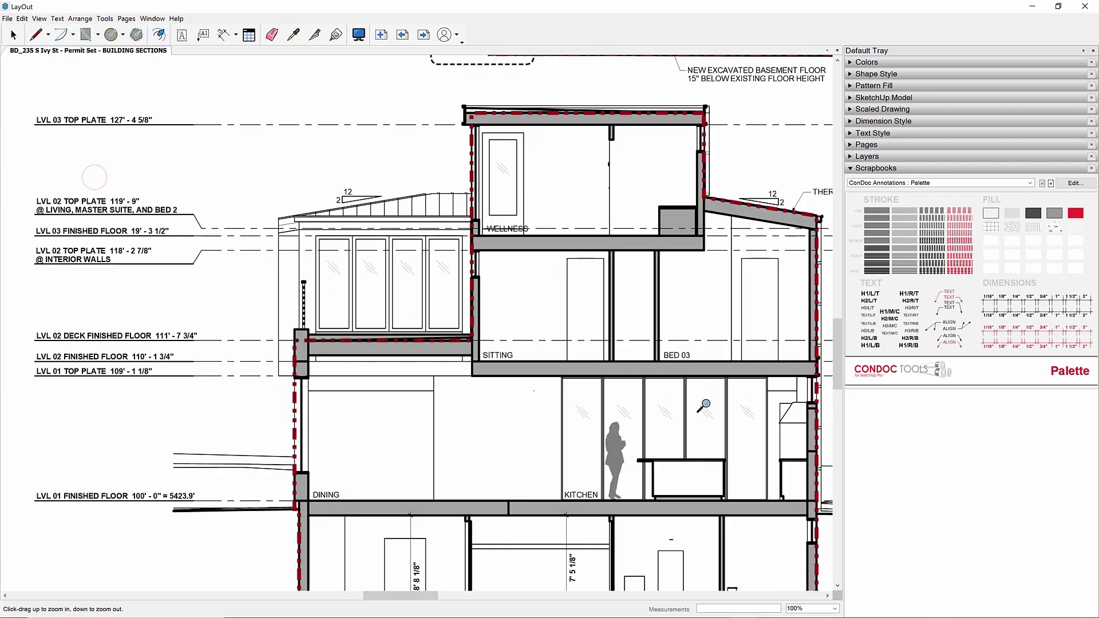
middle_click_drag(819, 392, 475, 385)
scroll(475, 385, "down", 4)
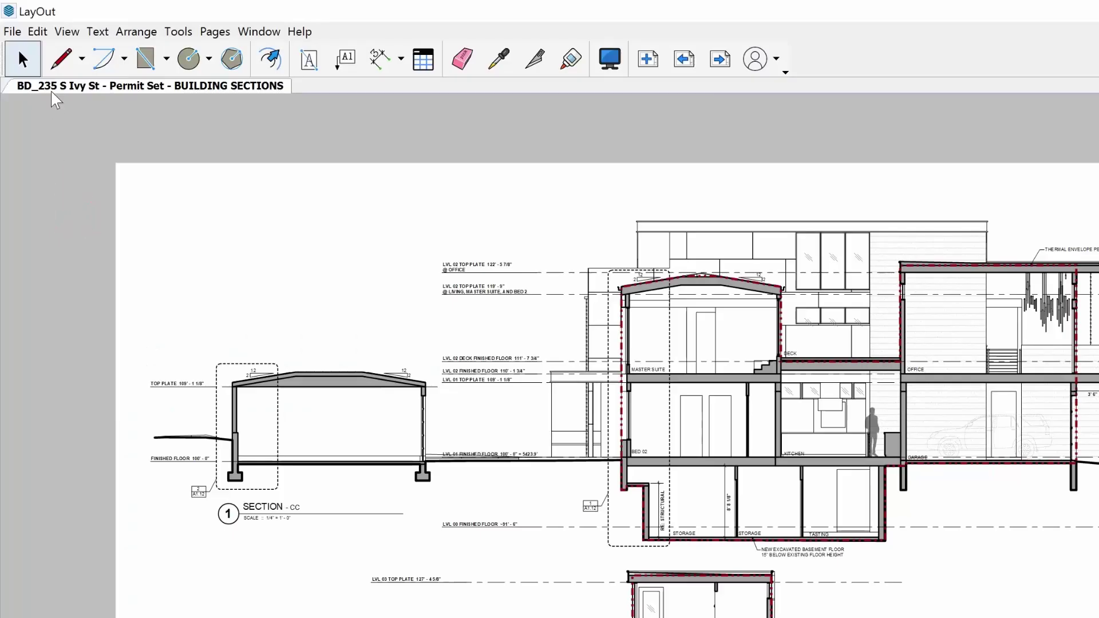
- Assign the shortcut Z to the View/Actual Size command in the preferences, replacing its View/Zoom assignment
left_click(39, 31)
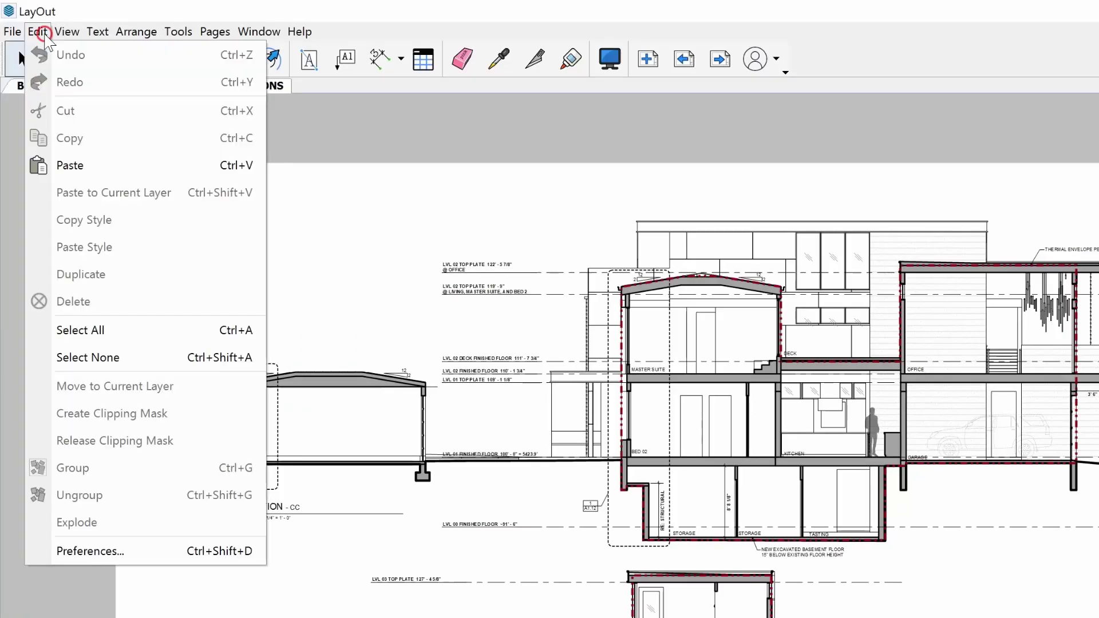
left_click(137, 551)
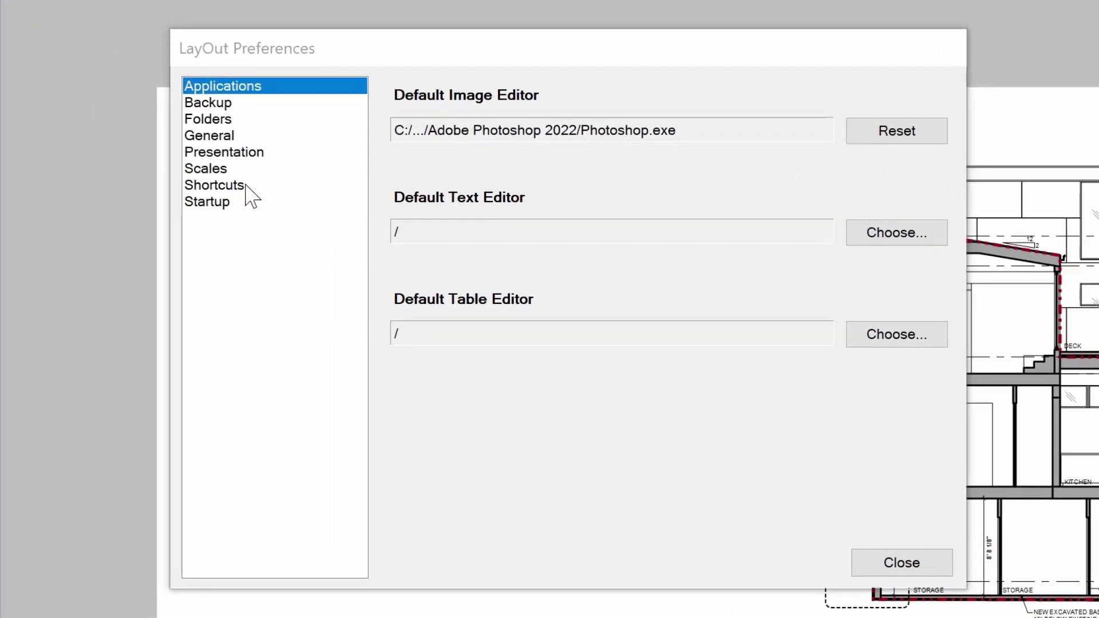
left_click(263, 184)
type("actual size")
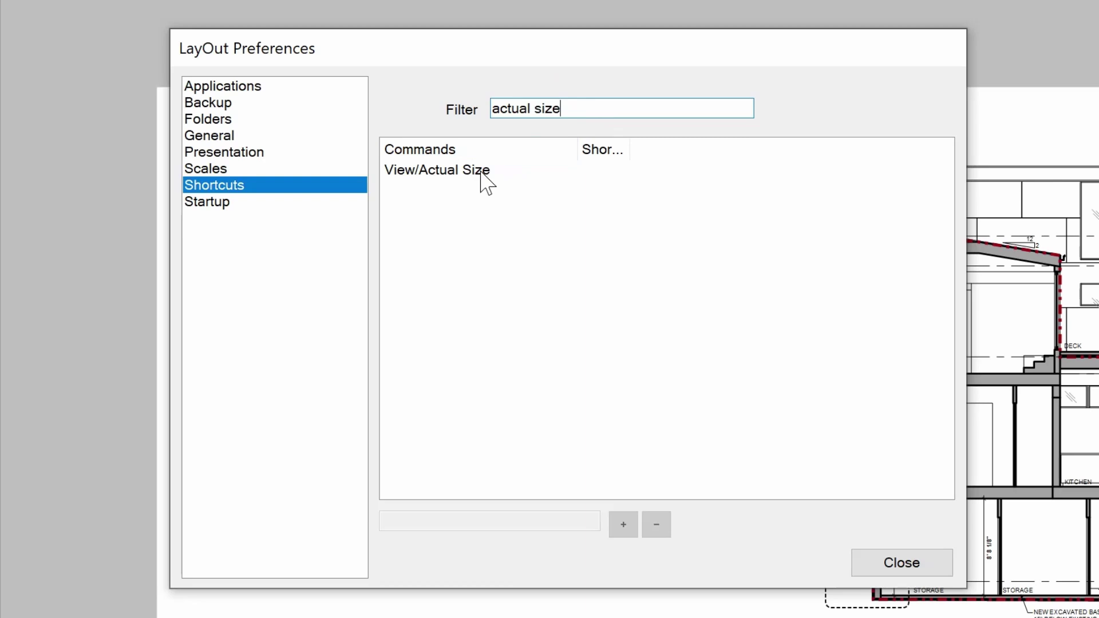
left_click(481, 171)
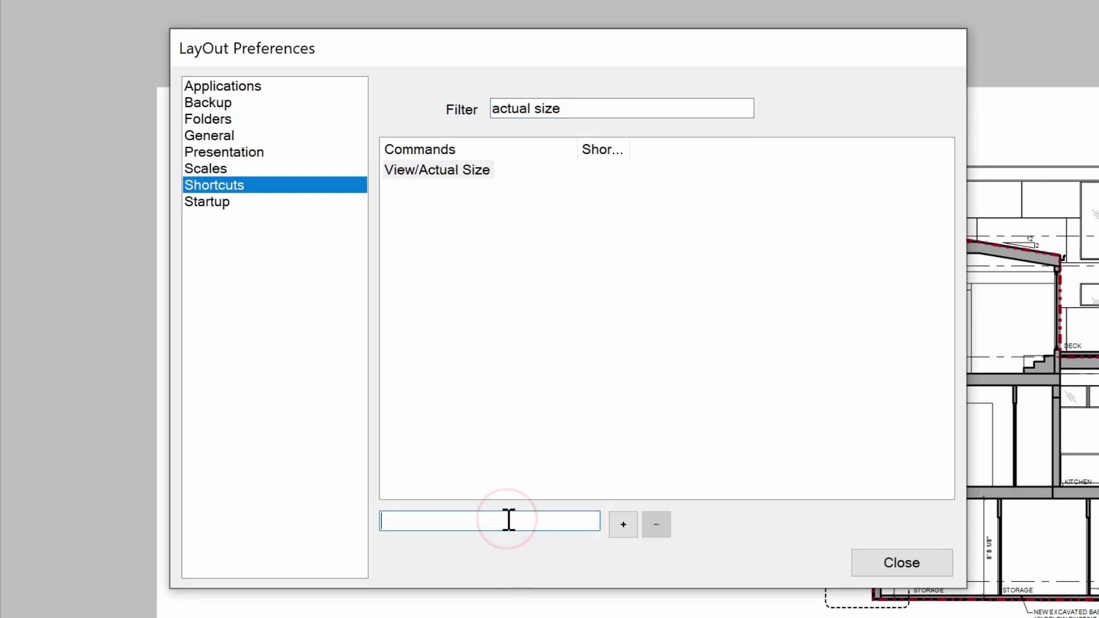
left_click(624, 524)
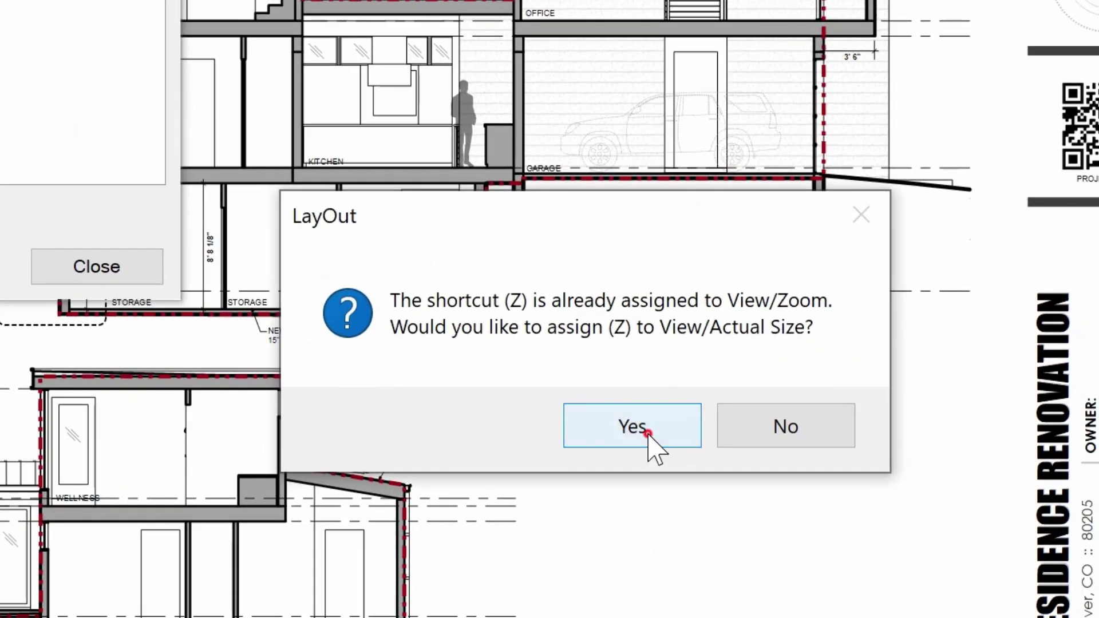
left_click(651, 443)
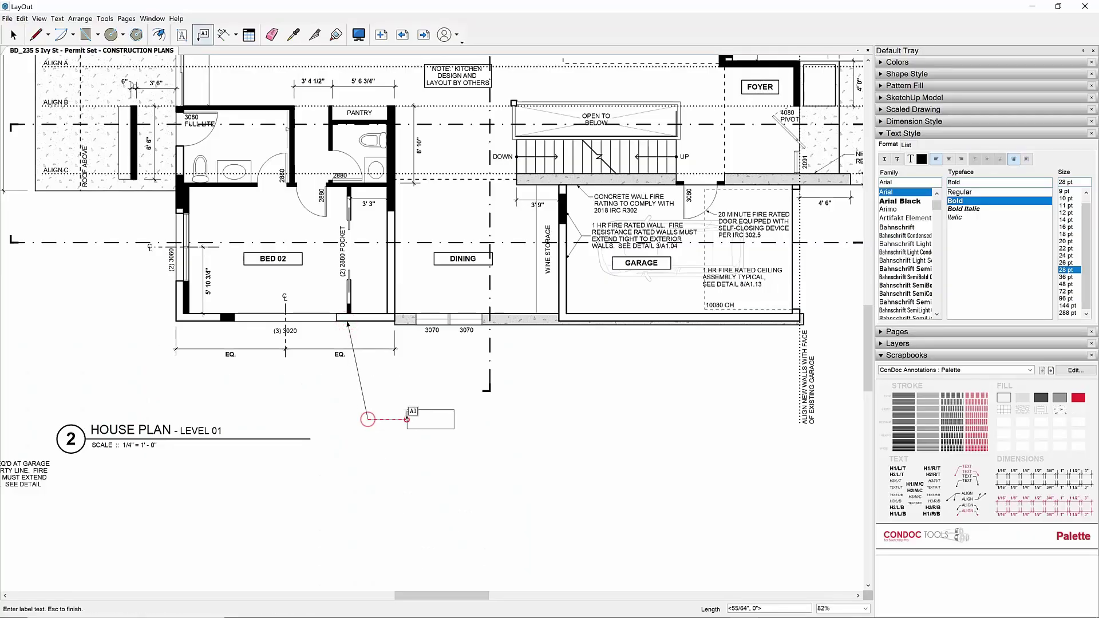
- Add three leader labels to the level 01 house plan showing its scene name, scene description and scale
left_click(428, 469)
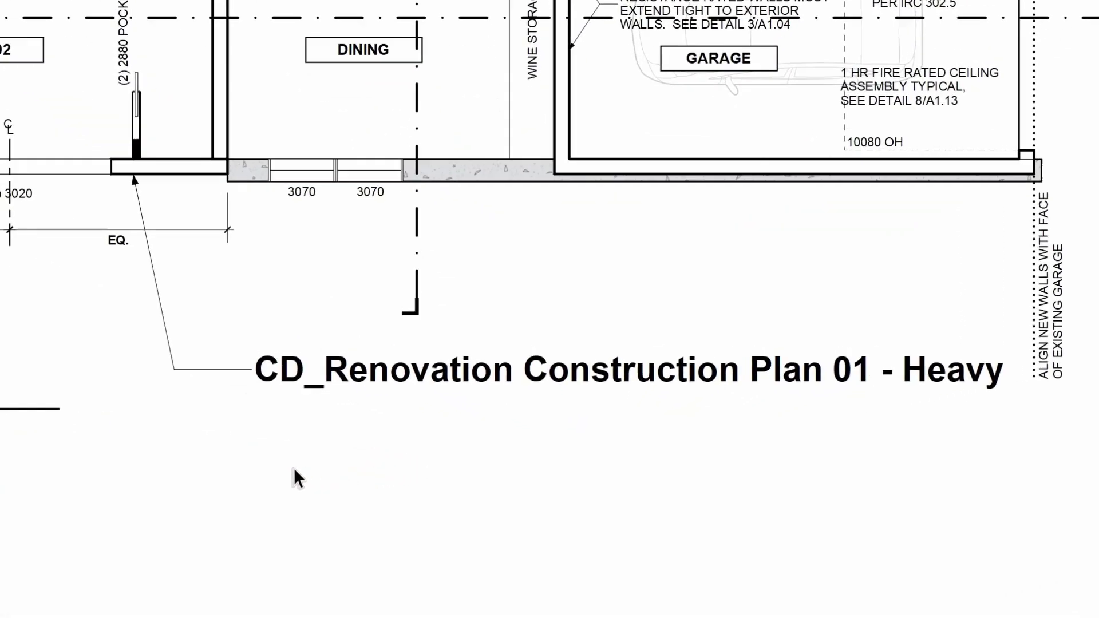
left_click(250, 446)
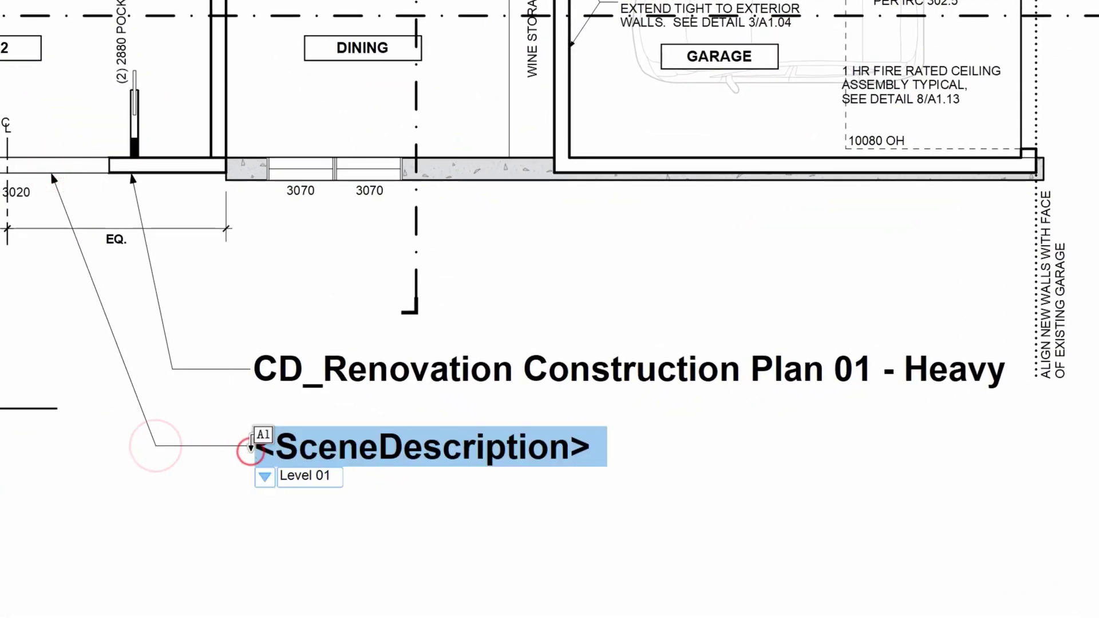
left_click(309, 527)
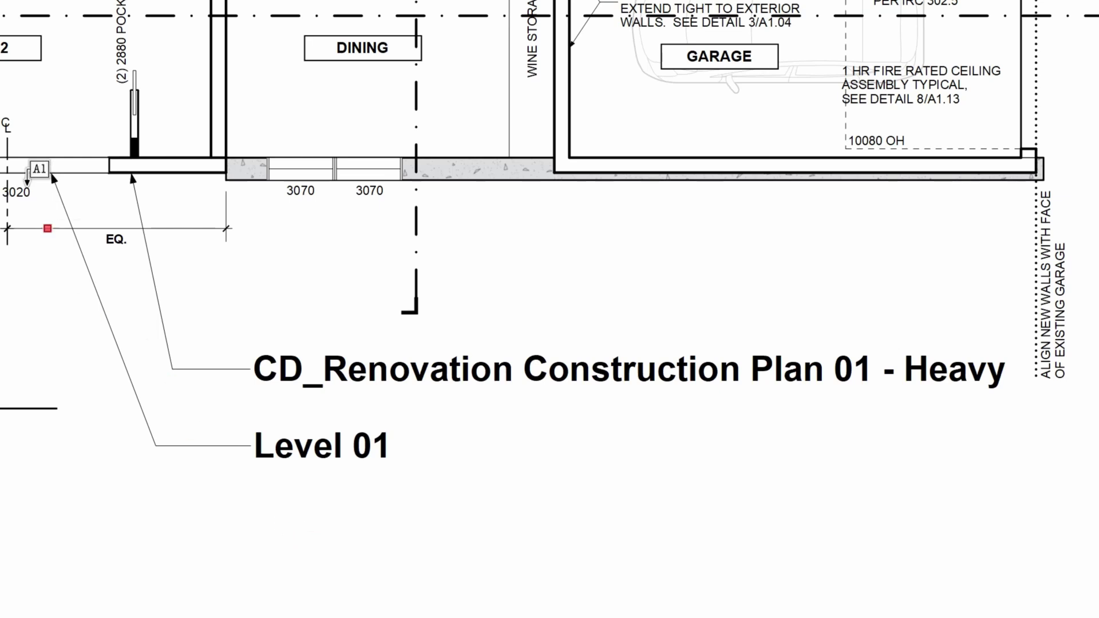
left_click(238, 543)
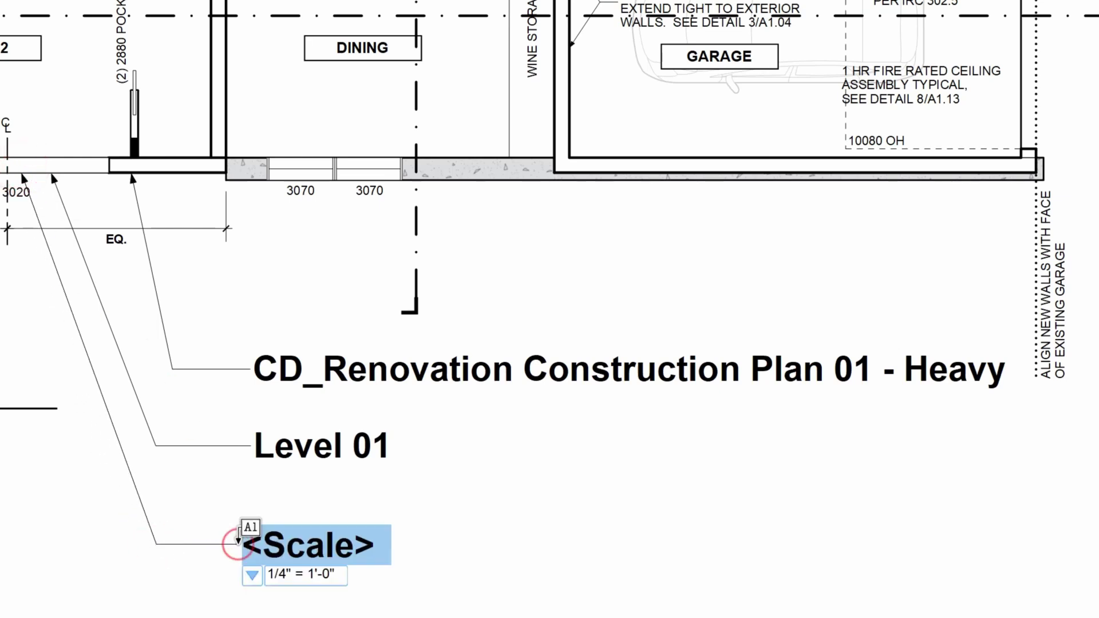
left_click(259, 615)
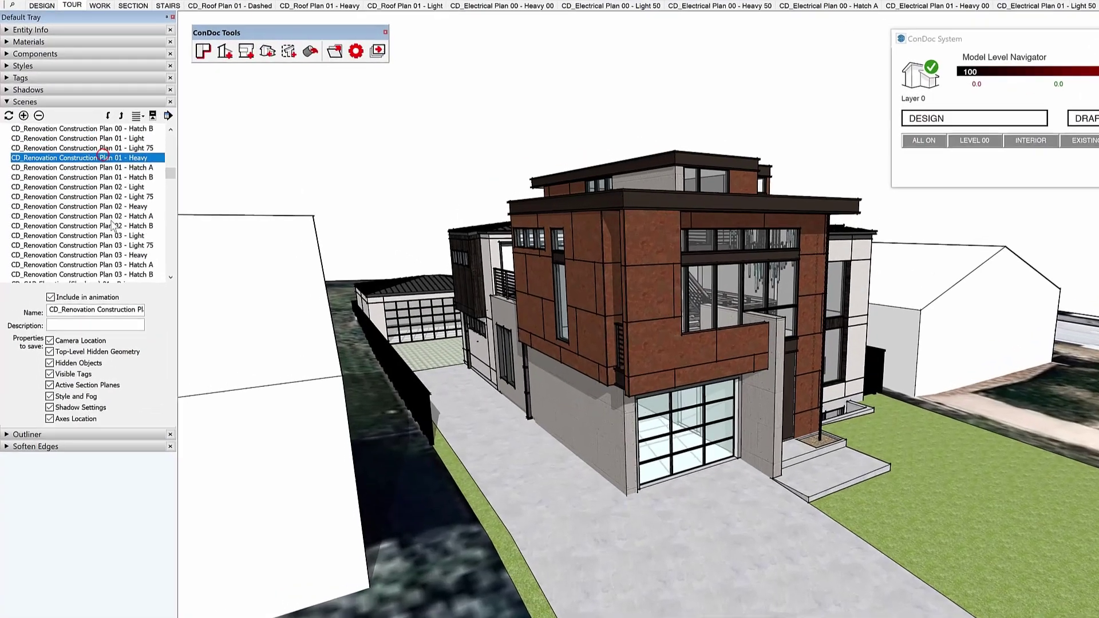
- Switch to SketchUp and enter "Construction Plan - Level 01" as the description of the level 01 renovation construction plan scene
left_click(98, 308)
type("Con")
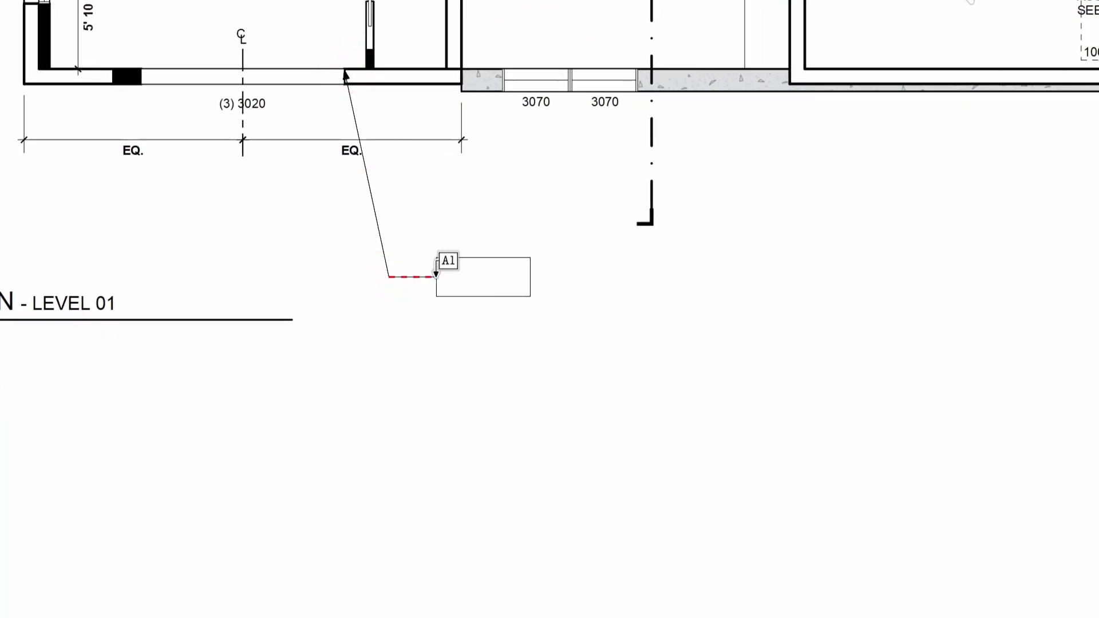
- Place a leader label below the level 01 house plan and set its text to the viewport's scene name
left_click(436, 277)
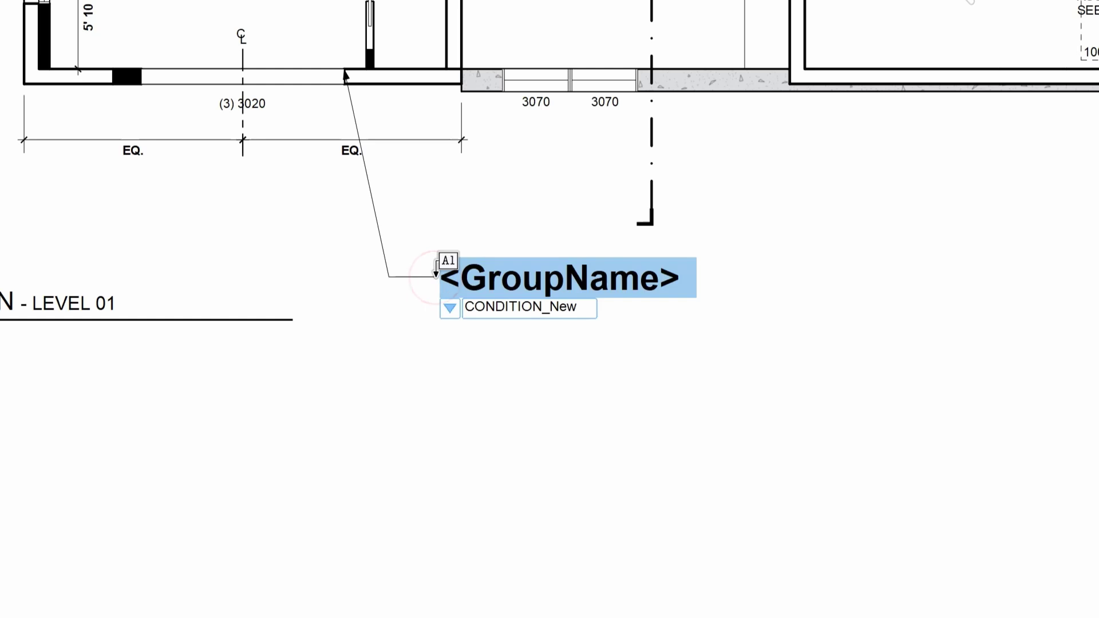
left_click(451, 309)
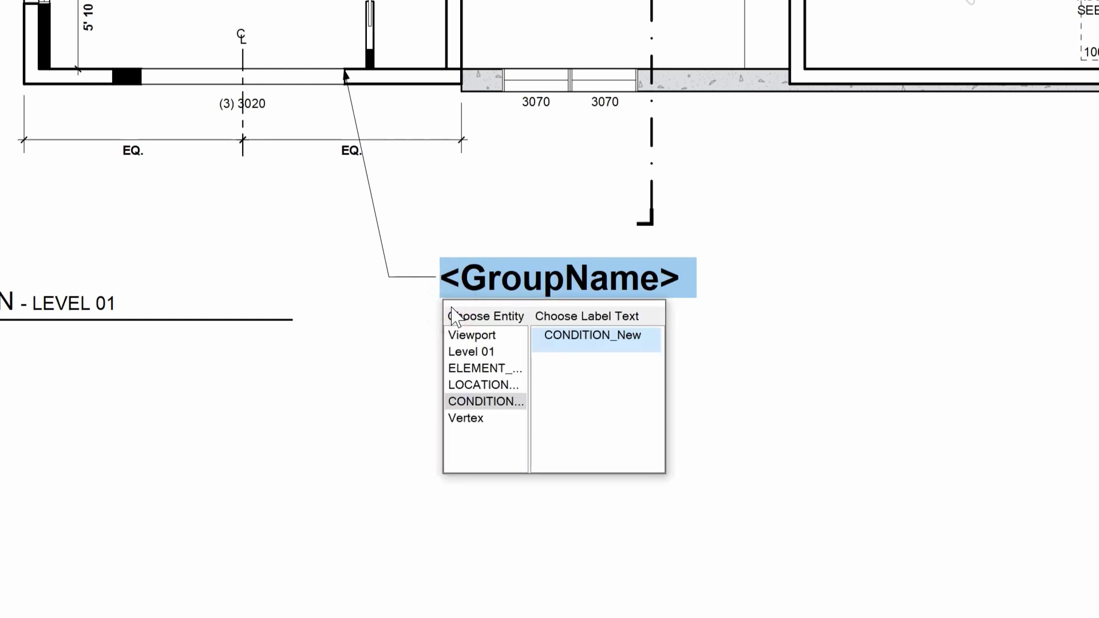
left_click(507, 336)
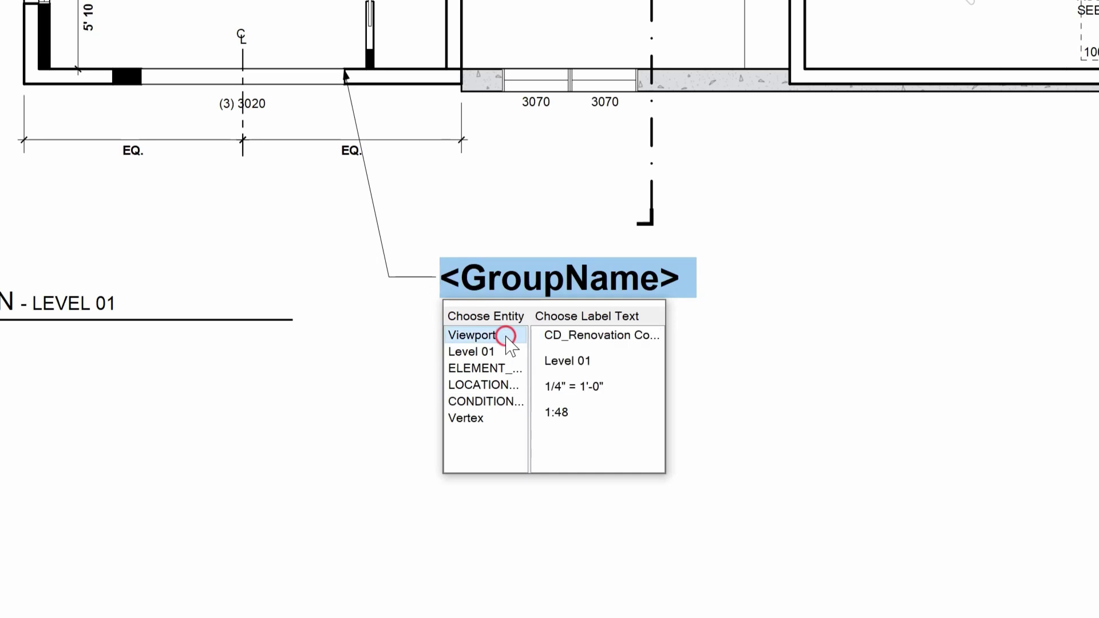
left_click(638, 336)
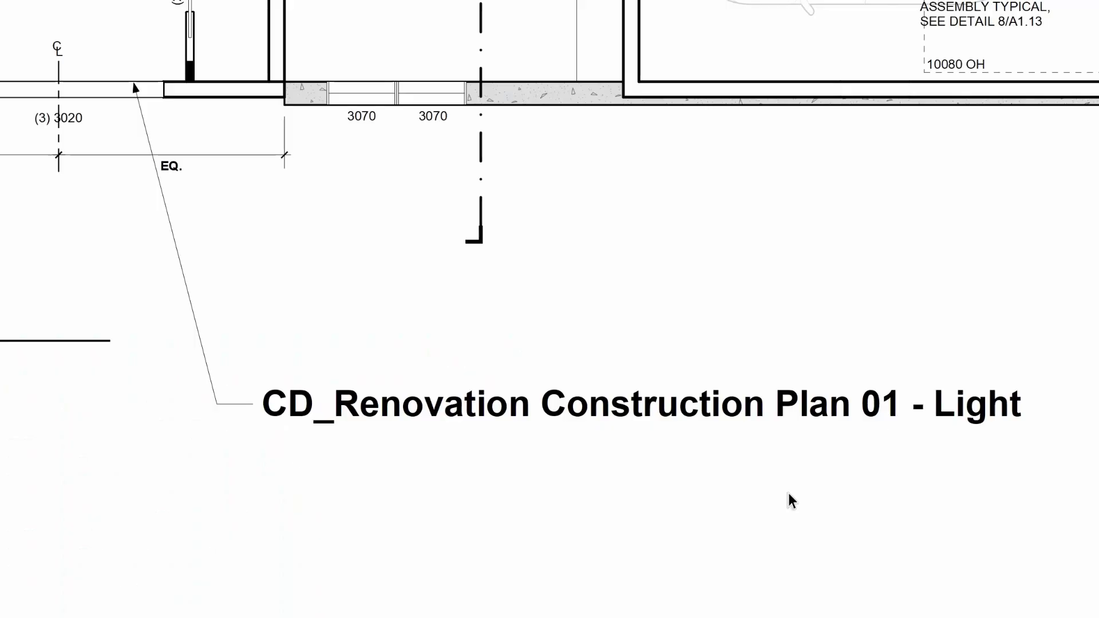
- Change the label's text to the viewport's scene description, "Construction Plan - Level 01"
left_click(710, 411)
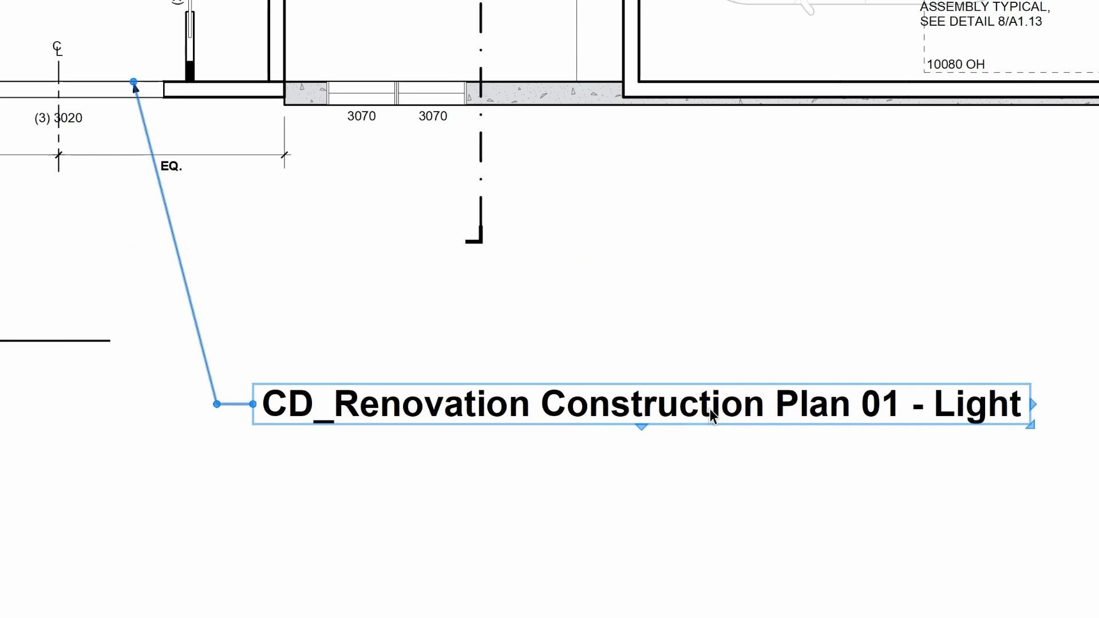
double_click(710, 409)
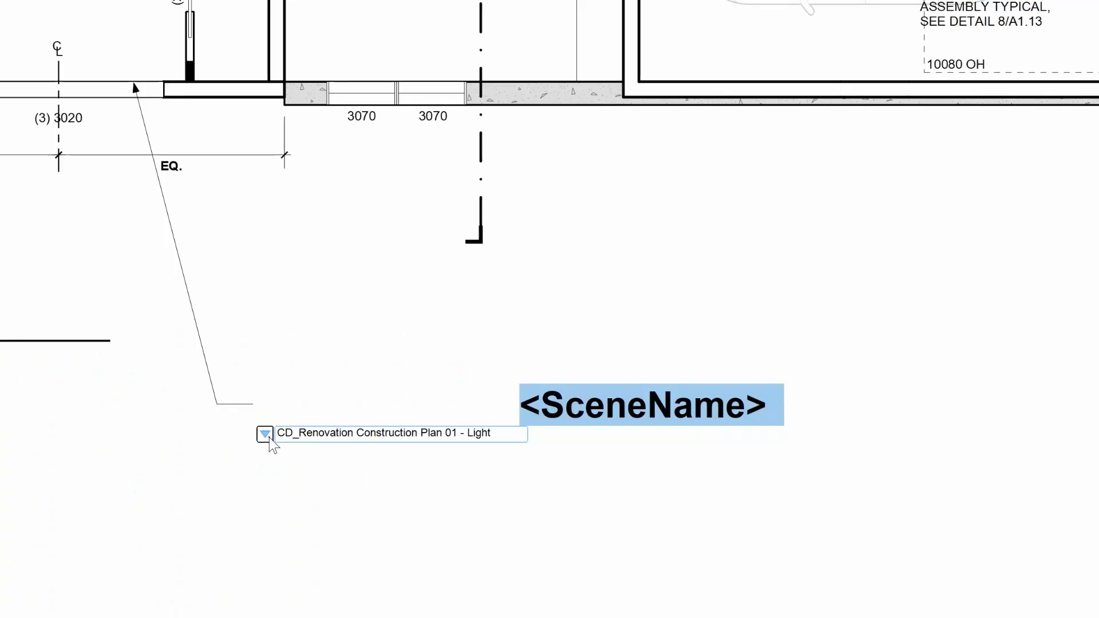
left_click(265, 435)
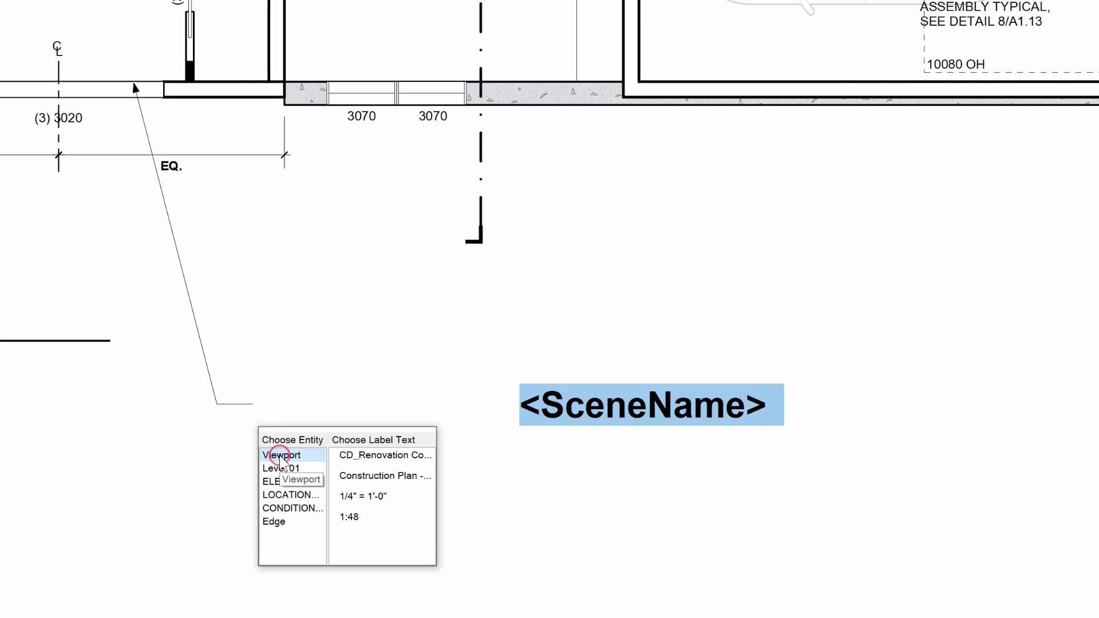
left_click(413, 476)
left_click(886, 580)
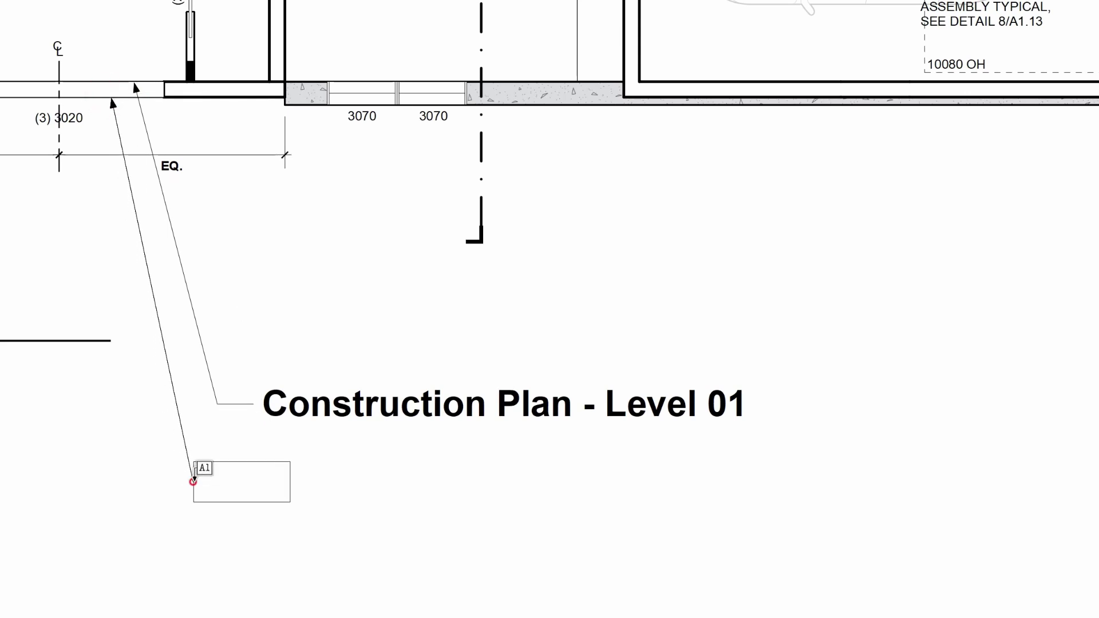
- Add a second leader label below the first and set its text to the viewport's scale, 1/4" = 1'-0"
left_click(281, 480)
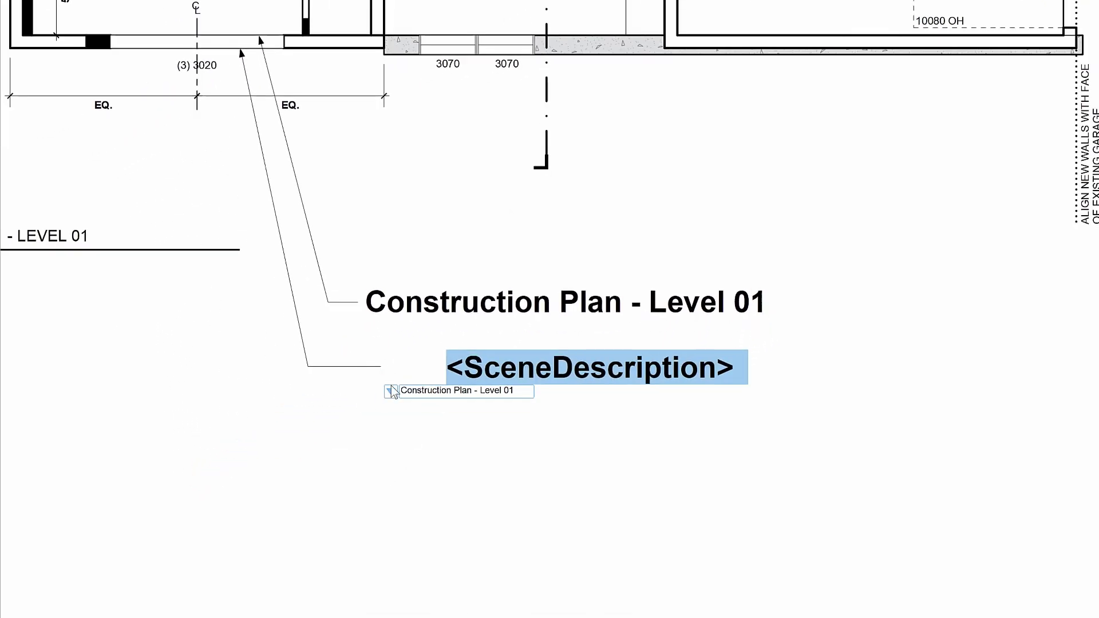
left_click(294, 512)
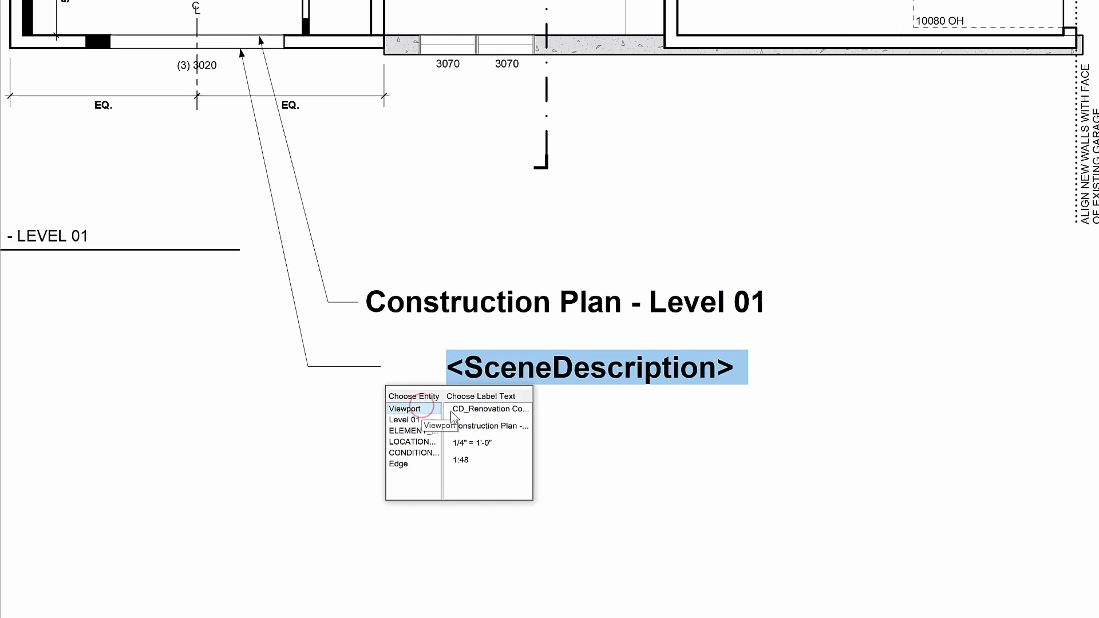
left_click(505, 443)
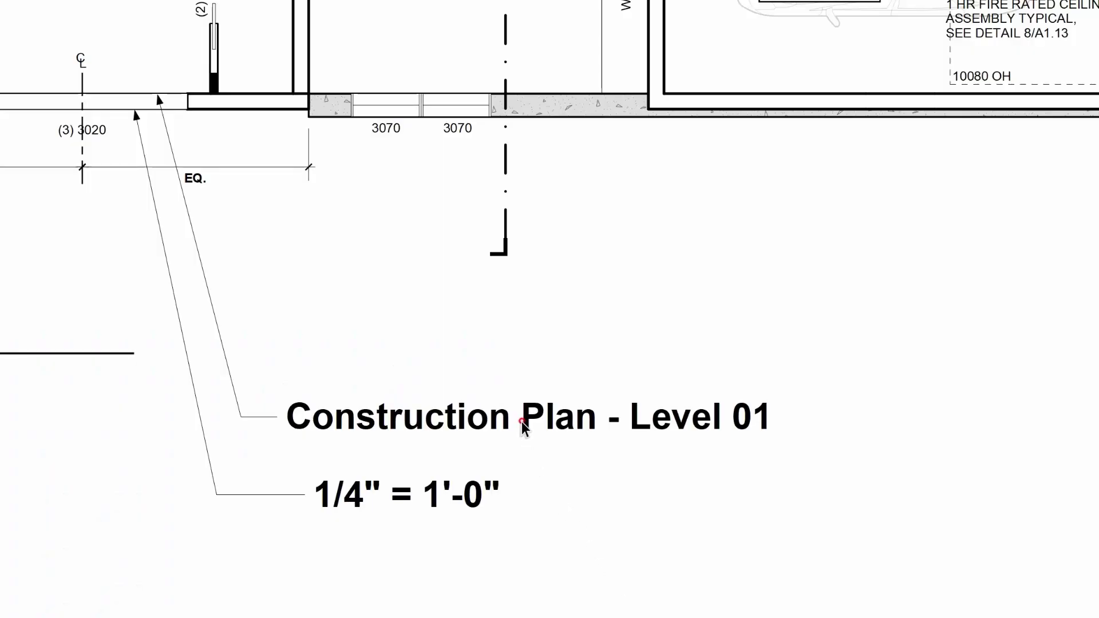
- Hide the leader lines of the plan title and scale labels by setting their stroke opacity to 0%
left_click(521, 421)
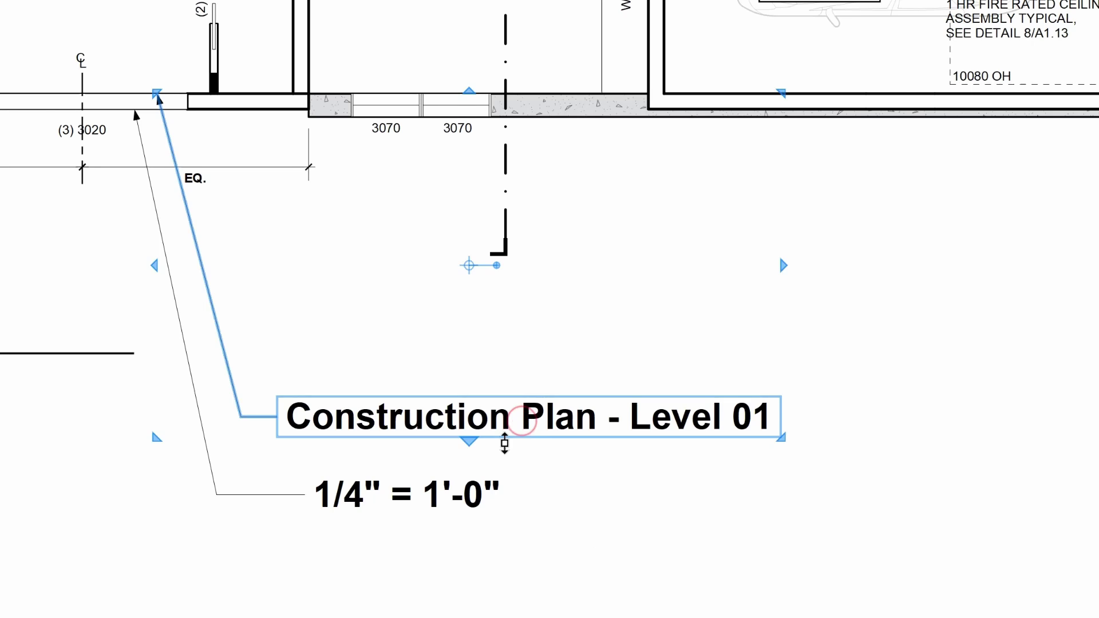
left_click(478, 497, "shift")
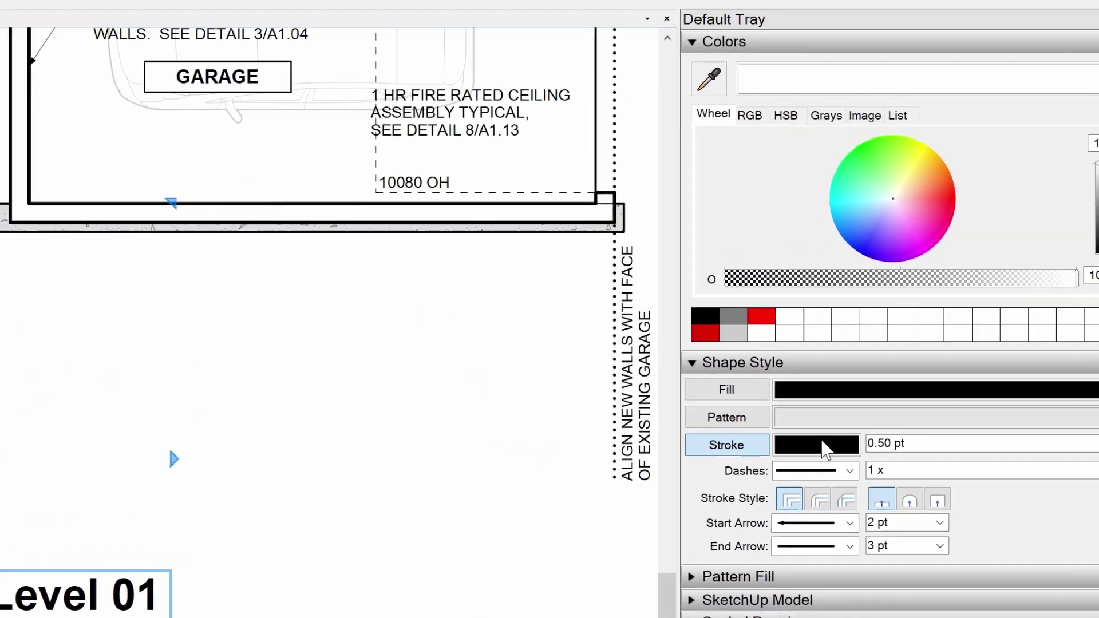
left_click(735, 468)
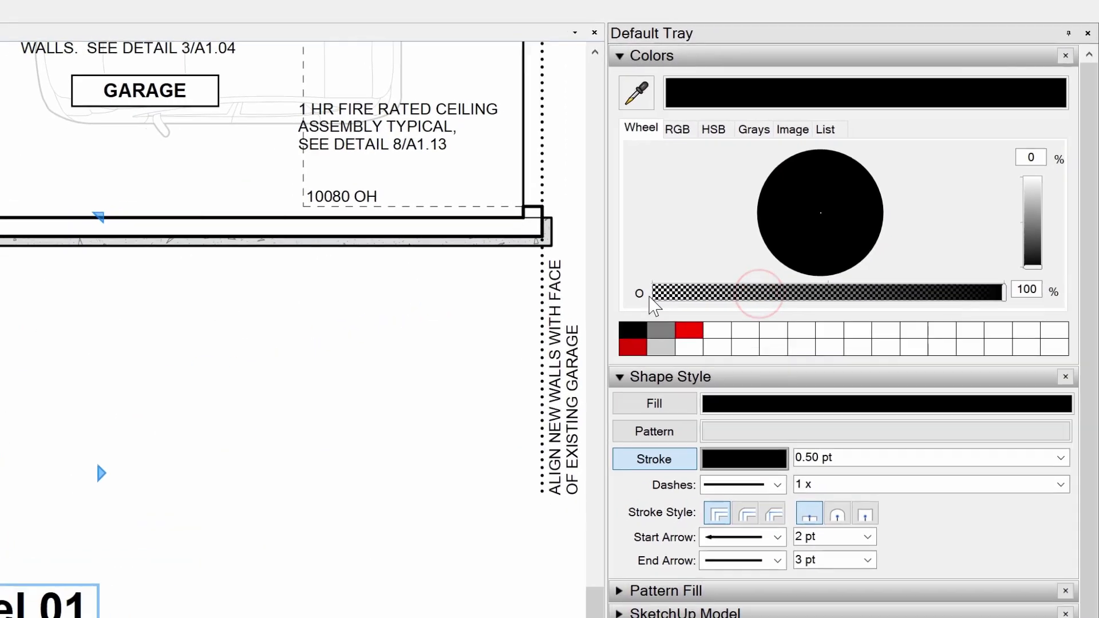
left_click(644, 299)
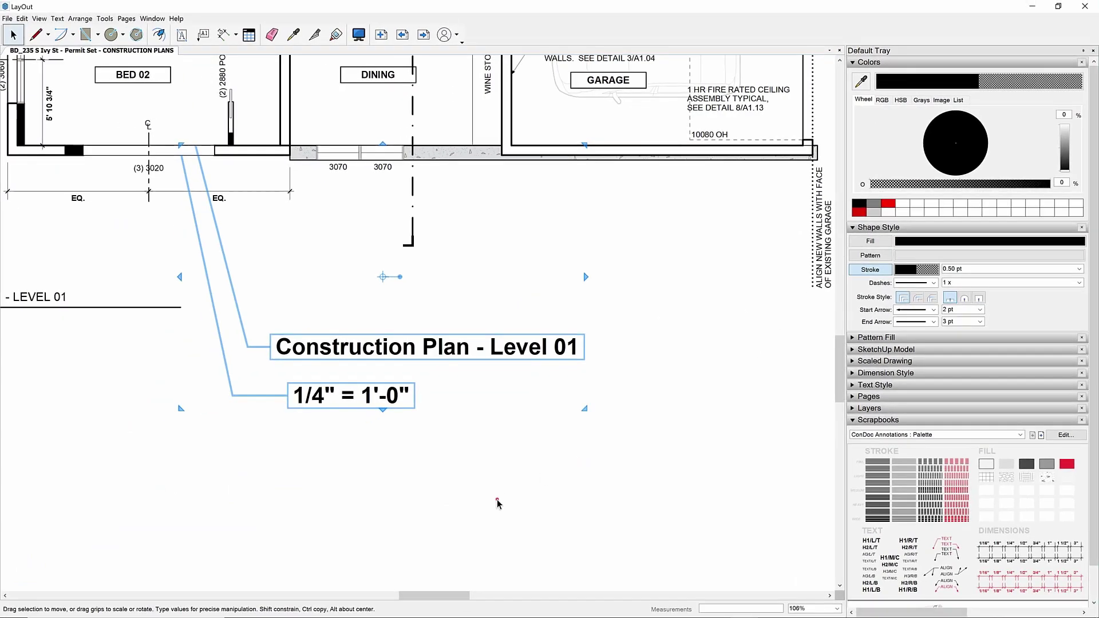
left_click(497, 504)
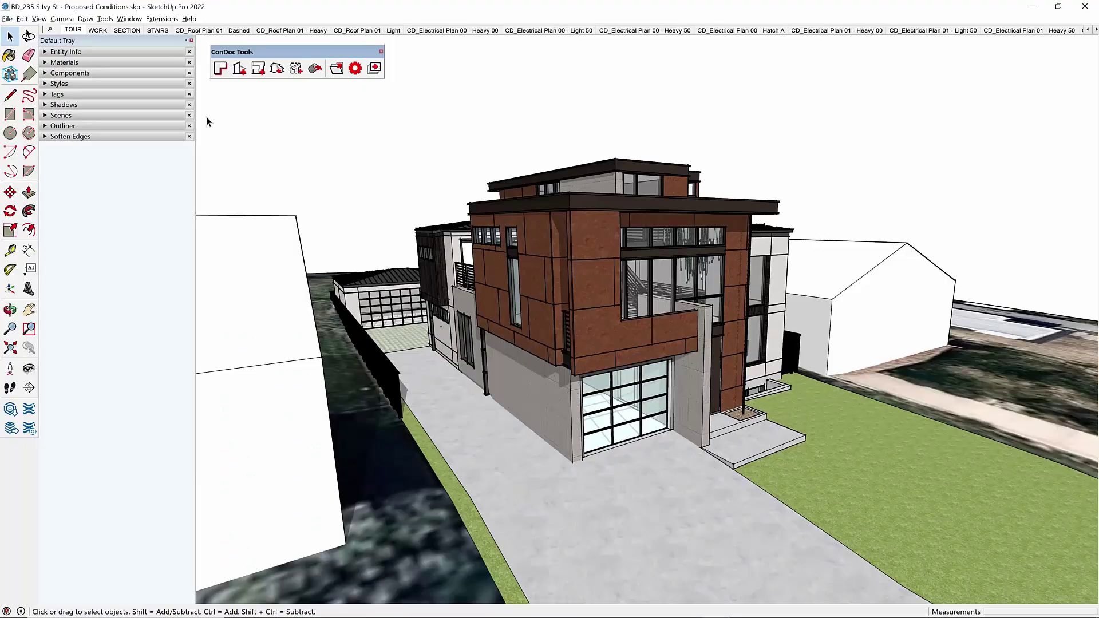
- Switch to SketchUp and examine the description stored with the level 01 renovation construction plan scene
left_click(74, 108)
scroll(189, 129, "down", 5)
scroll(289, 150, "down", 5)
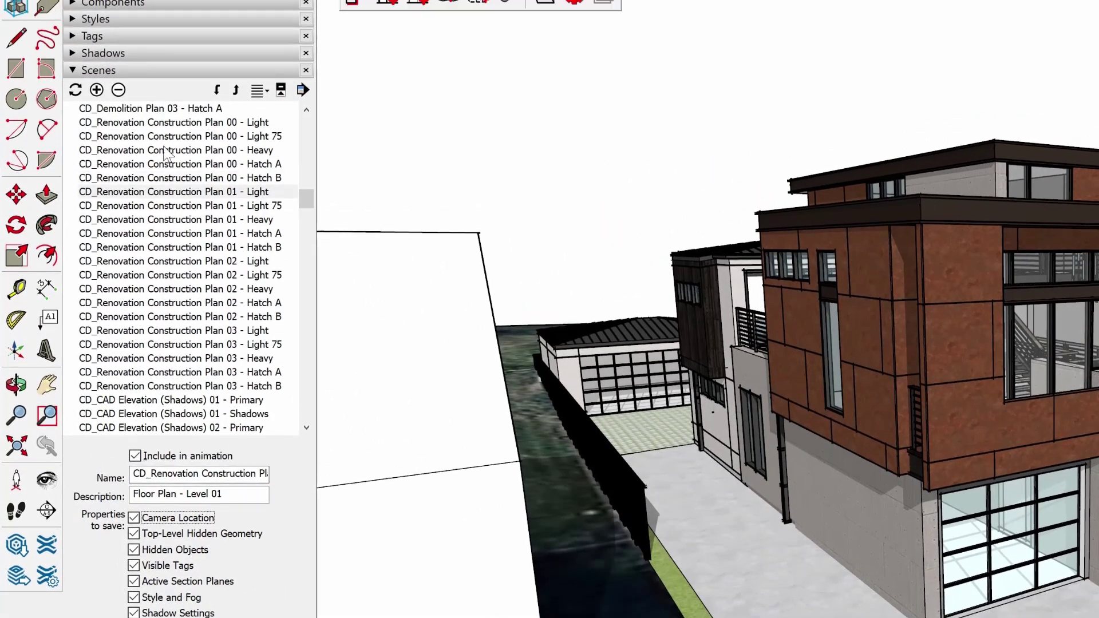
left_click(7, 27)
key("Escape")
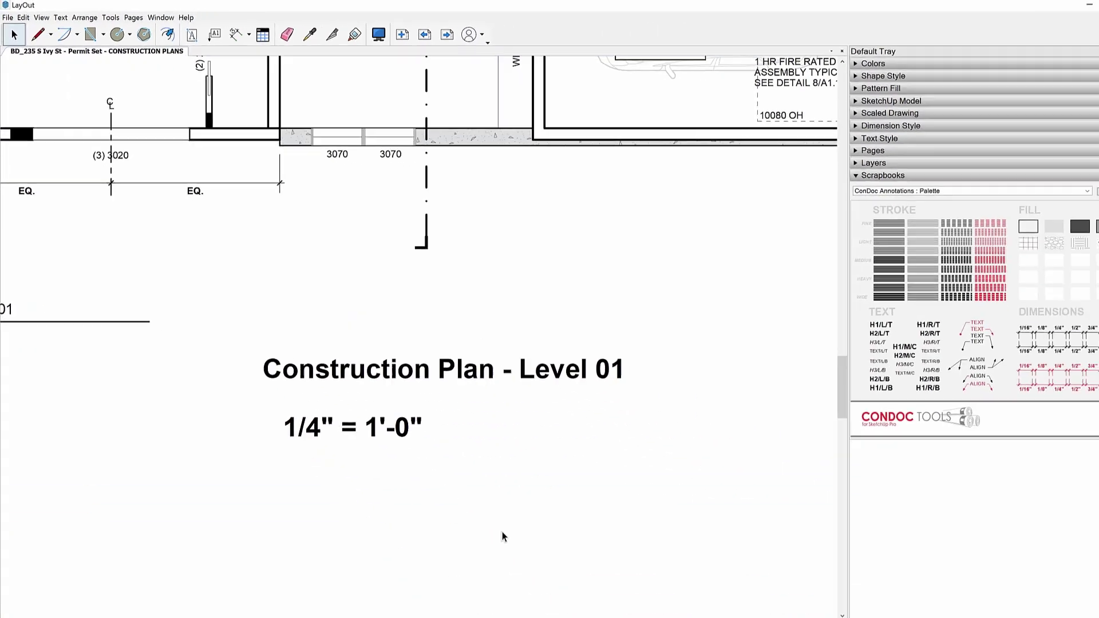
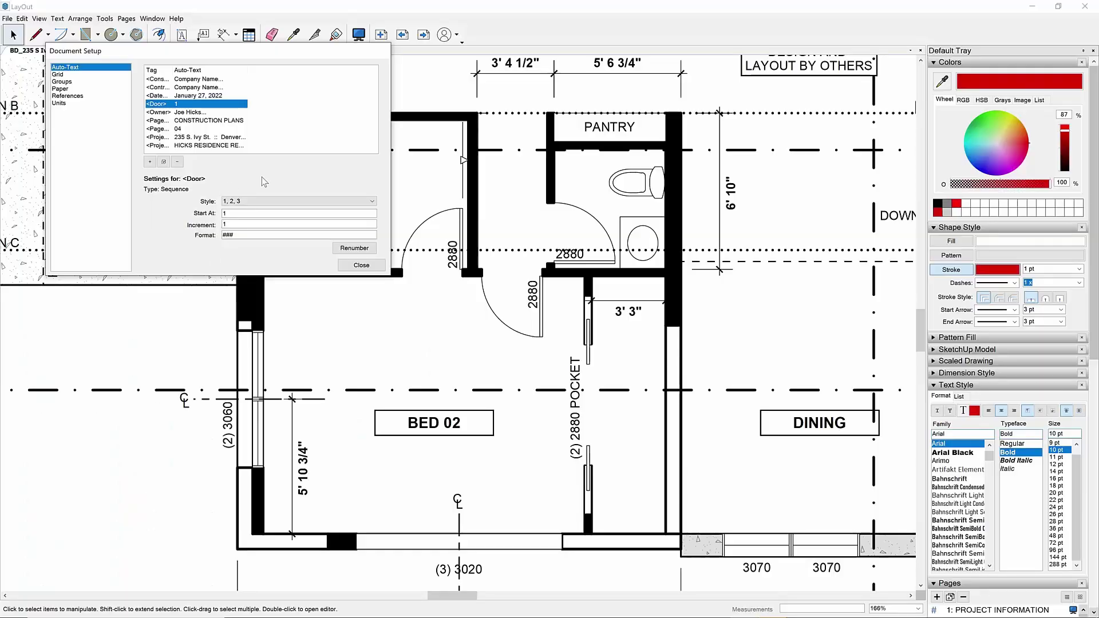
- Set the Door auto-text sequence's style to 01, 02, 03 and place a <Door> tag at the bathroom door above BED 02
left_click(367, 201)
left_click(364, 222)
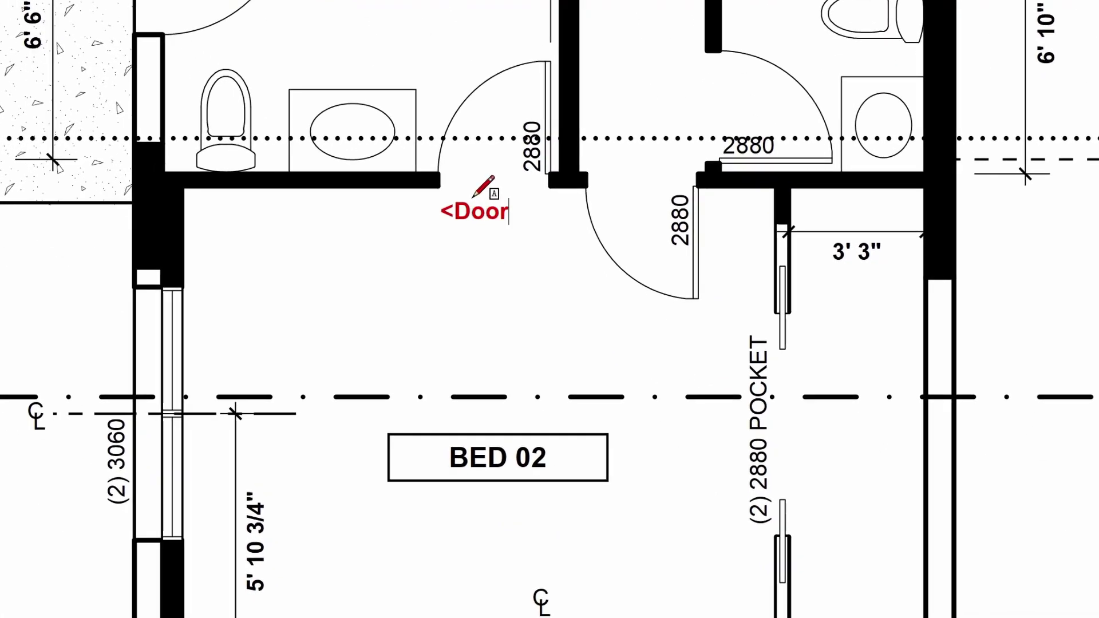
type(">")
left_click(472, 198)
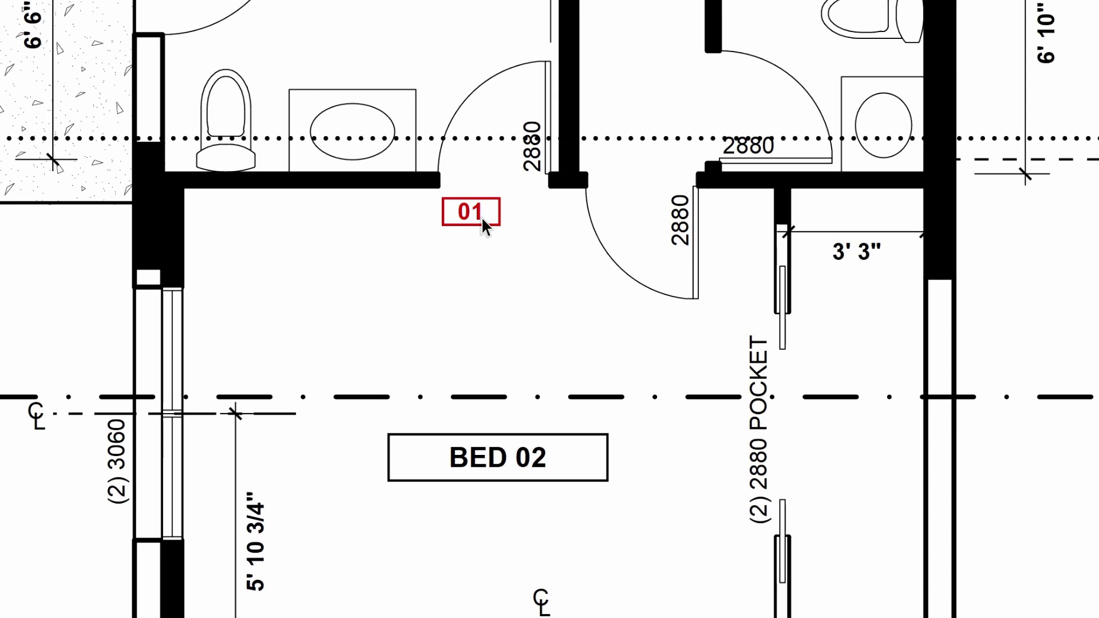
- Copy the door tag to the BED 02 entry door, the door below the pantry and the 2880 pocket doors
left_click(482, 217)
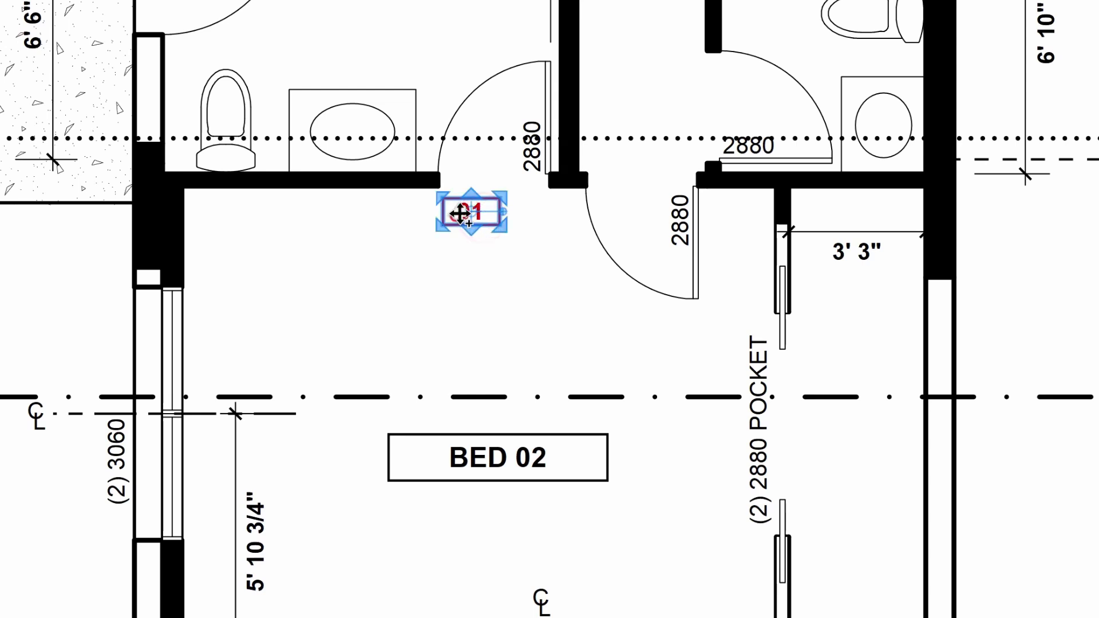
left_click_drag(455, 216, 635, 189)
left_click(634, 189)
left_click(737, 87)
left_click(670, 464)
key("Escape")
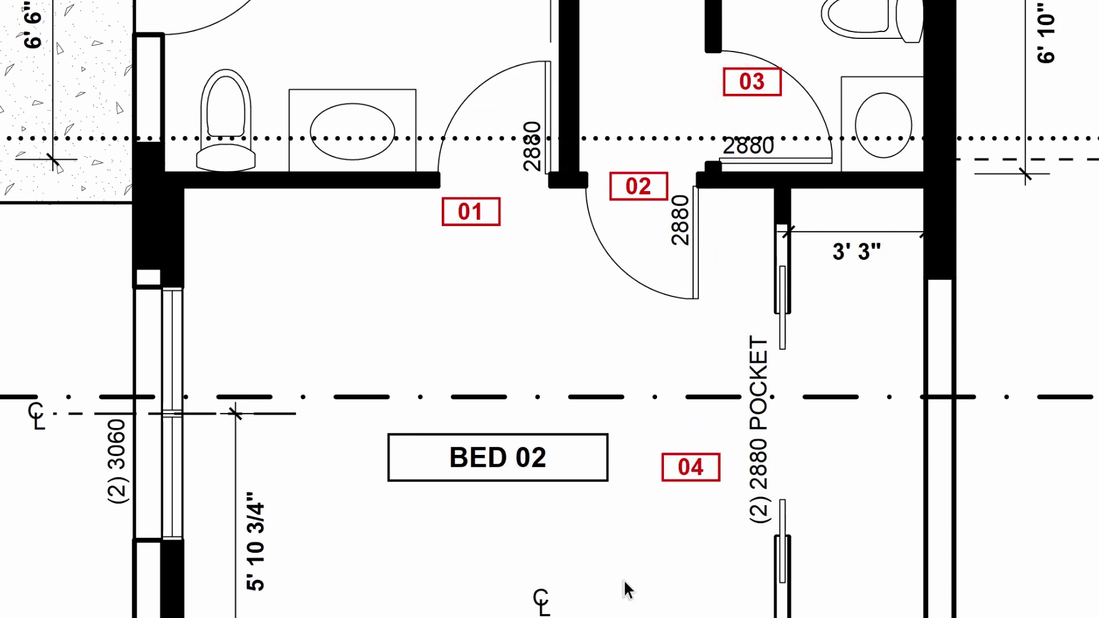
- Erase the 01 door tag and renumber the remaining door tag sequence
key("e")
left_click(481, 217)
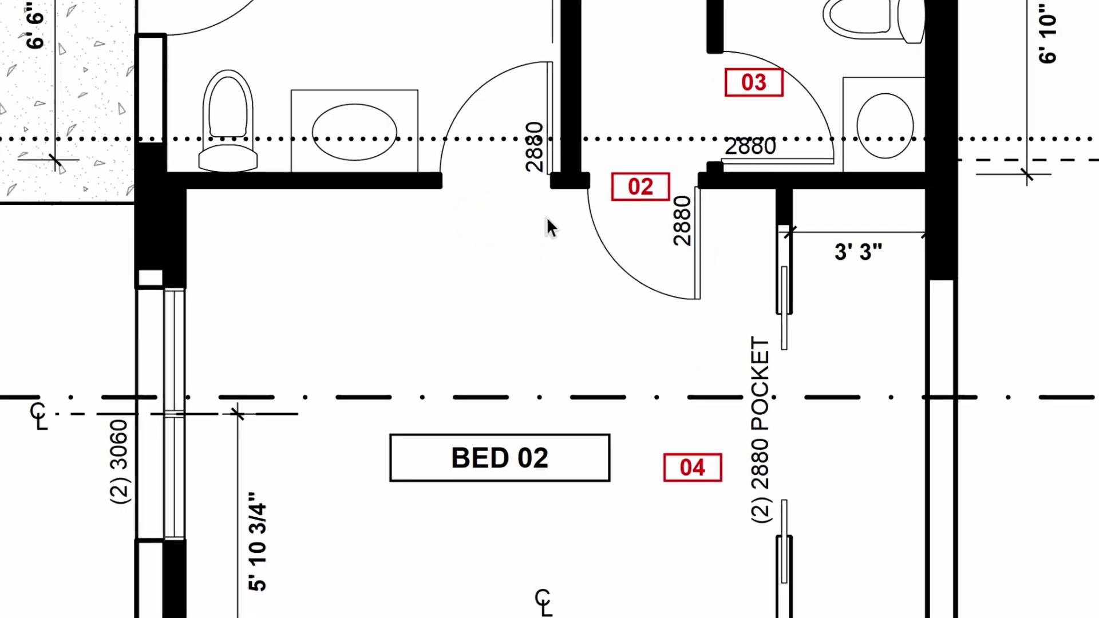
right_click(632, 193)
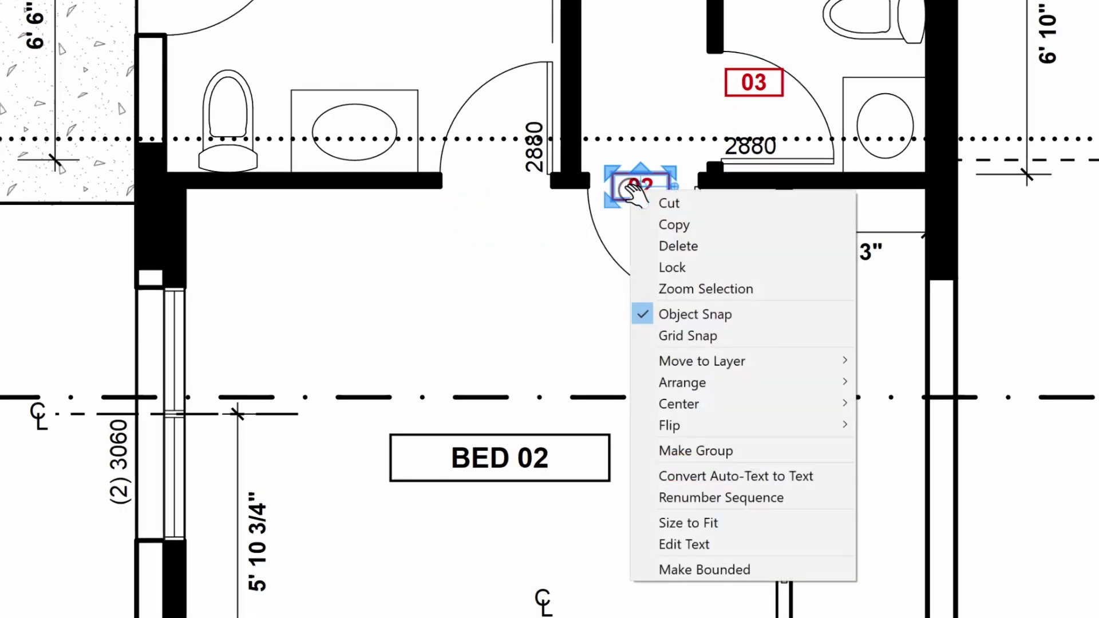
left_click(785, 496)
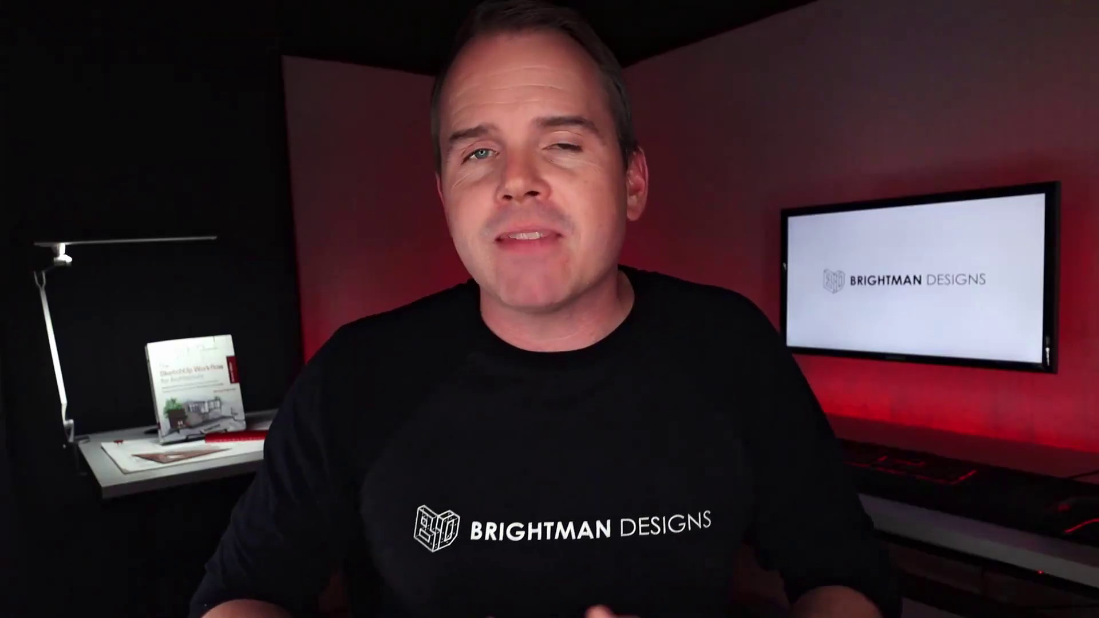
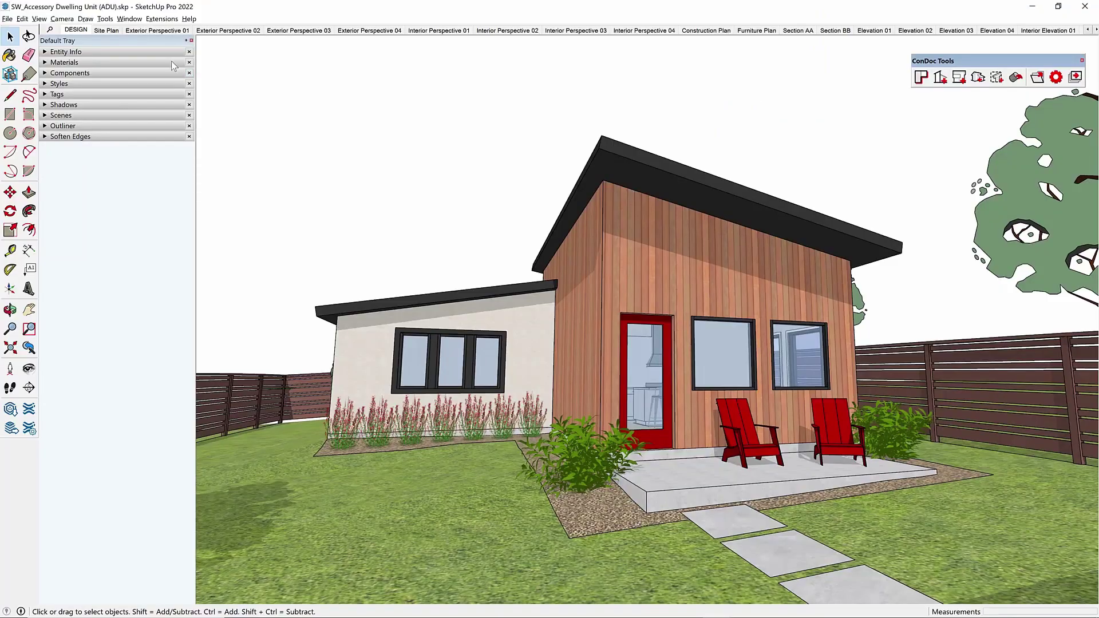
- Set the SketchUp model's length display precision to 1/2" and select its reference in LayOut's document setup
left_click(130, 18)
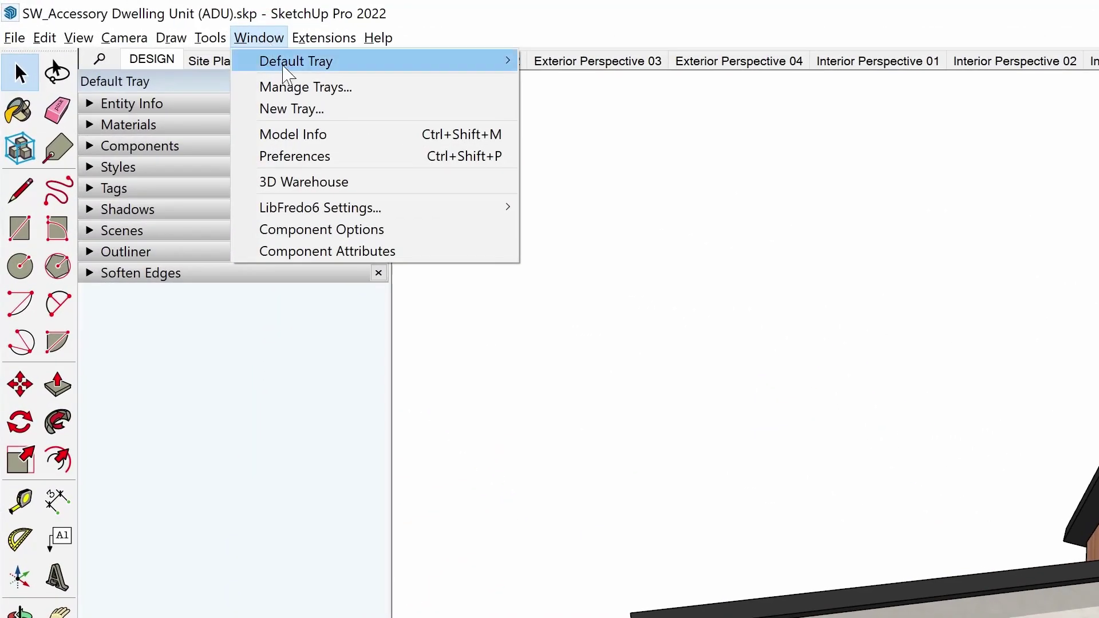
left_click(347, 138)
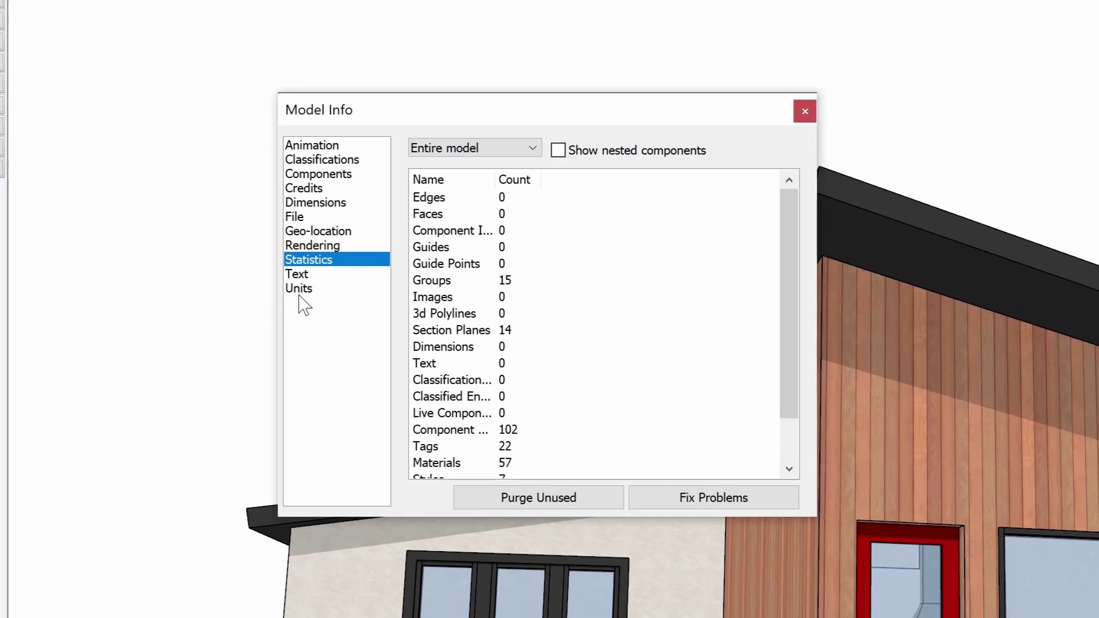
left_click(339, 289)
left_click(796, 233)
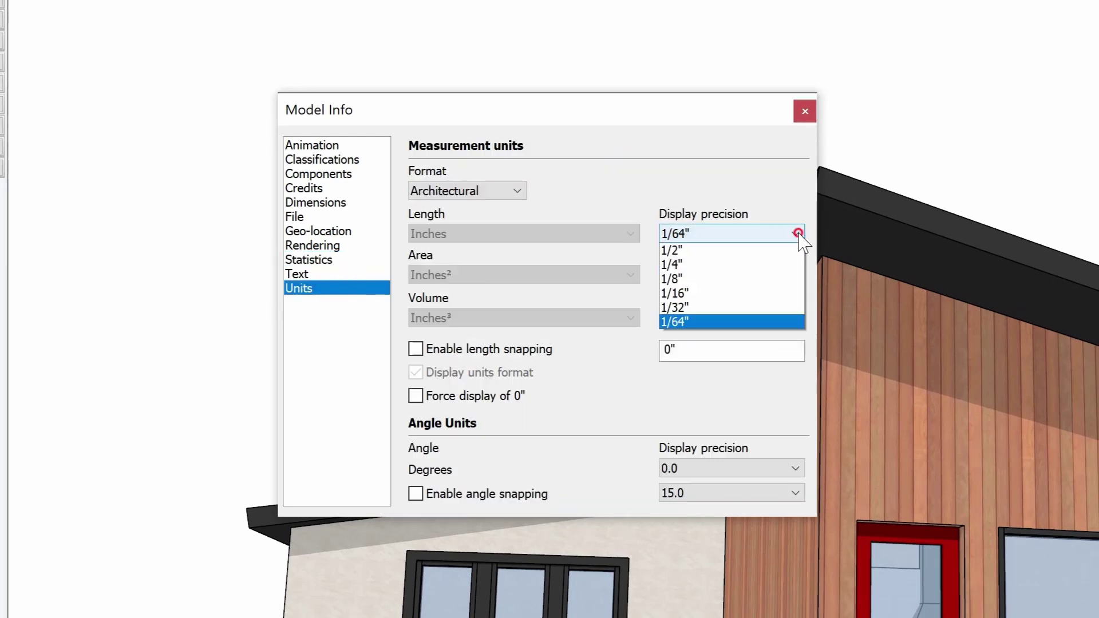
left_click(785, 251)
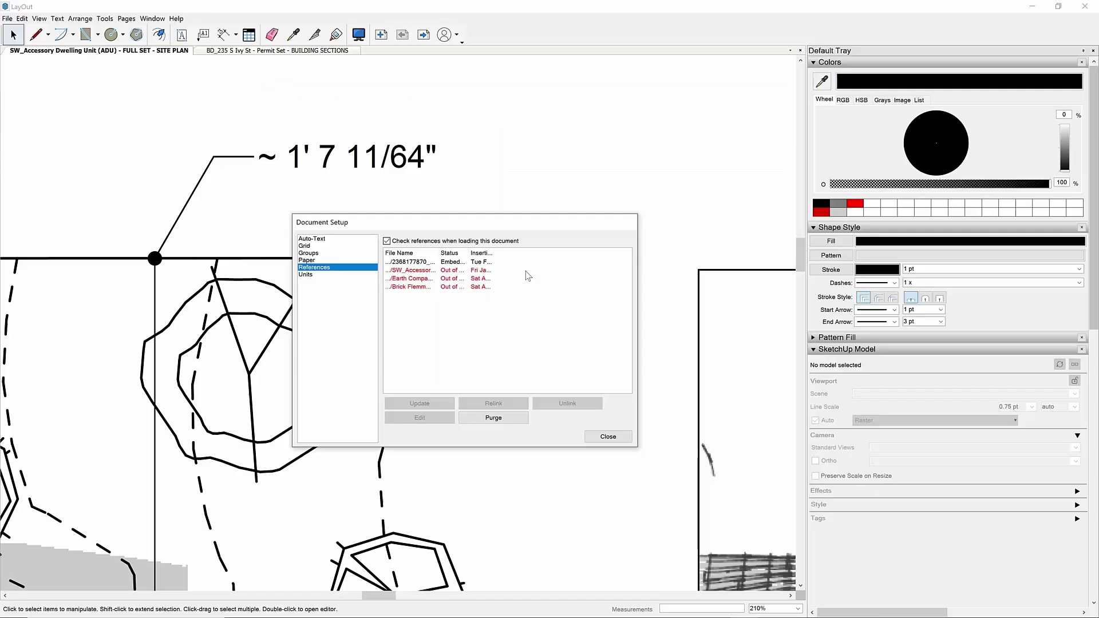
left_click(422, 270)
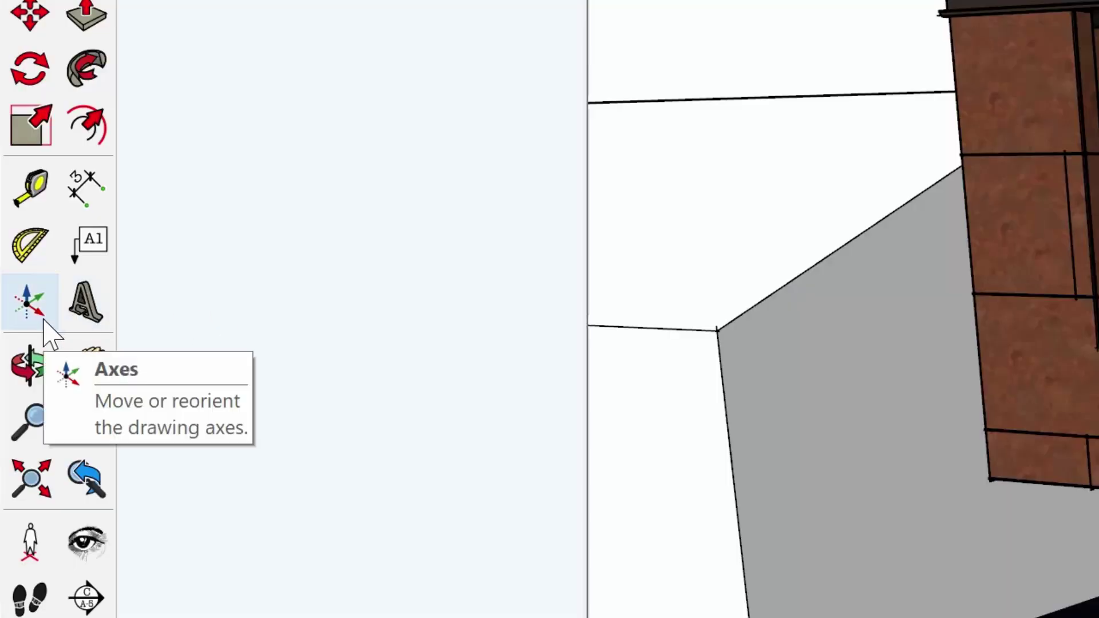
- Move the SketchUp model's drawing axes -100' along the blue Z axis
left_click(30, 300)
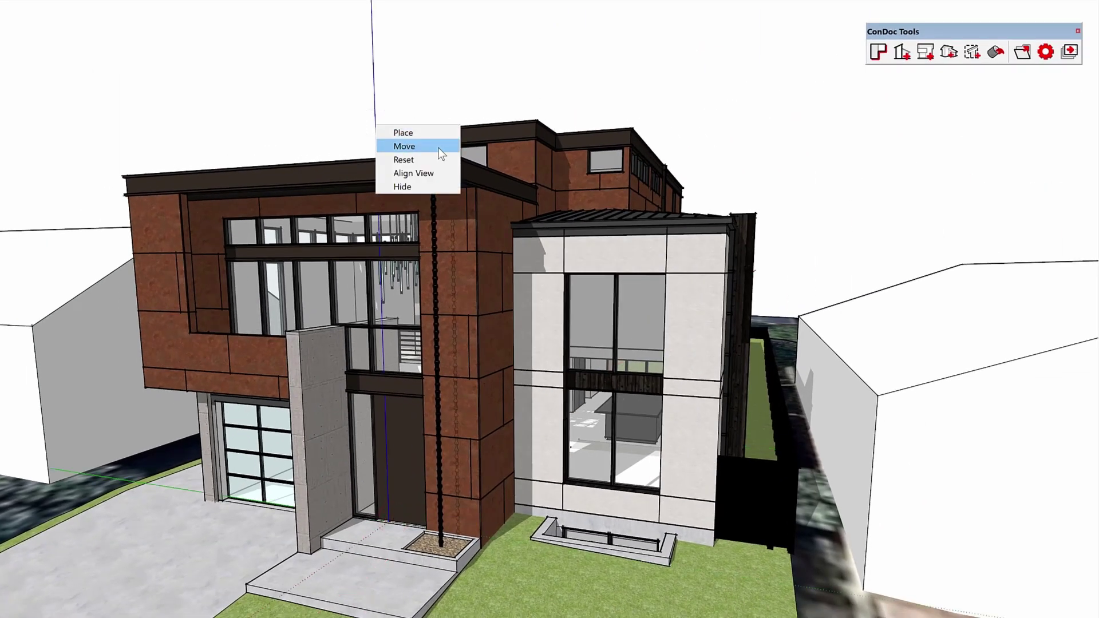
left_click(444, 147)
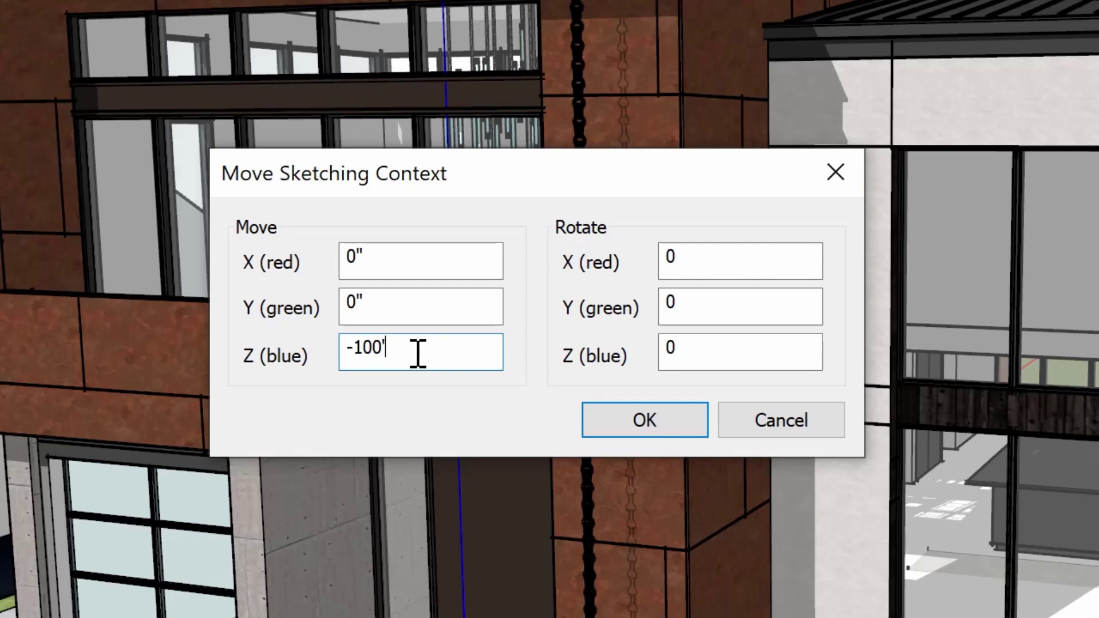
key("Return")
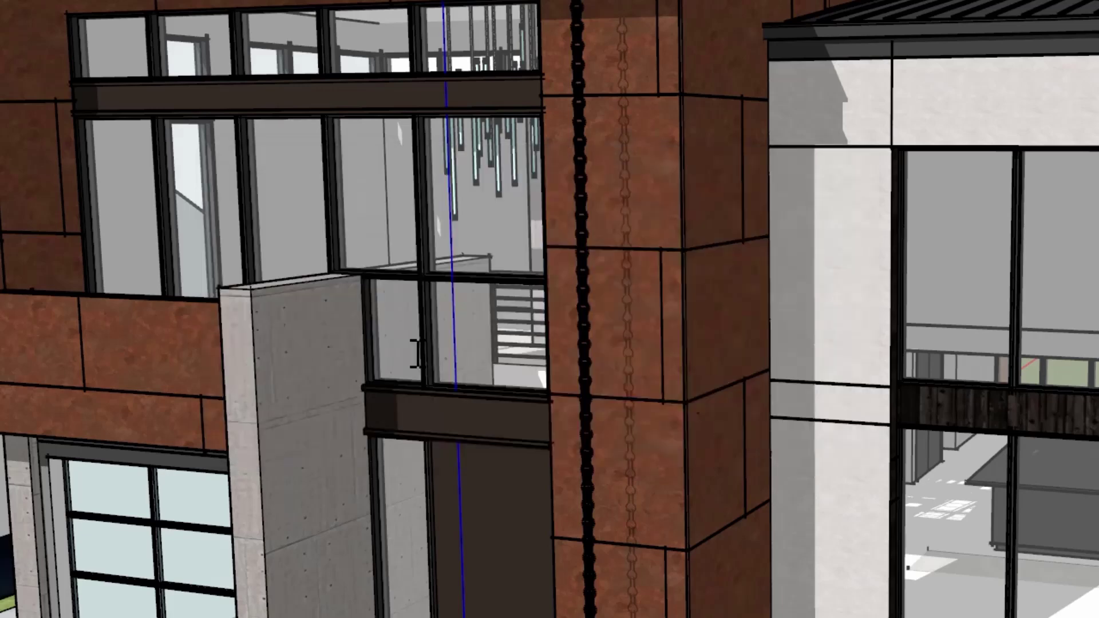
left_click(482, 212)
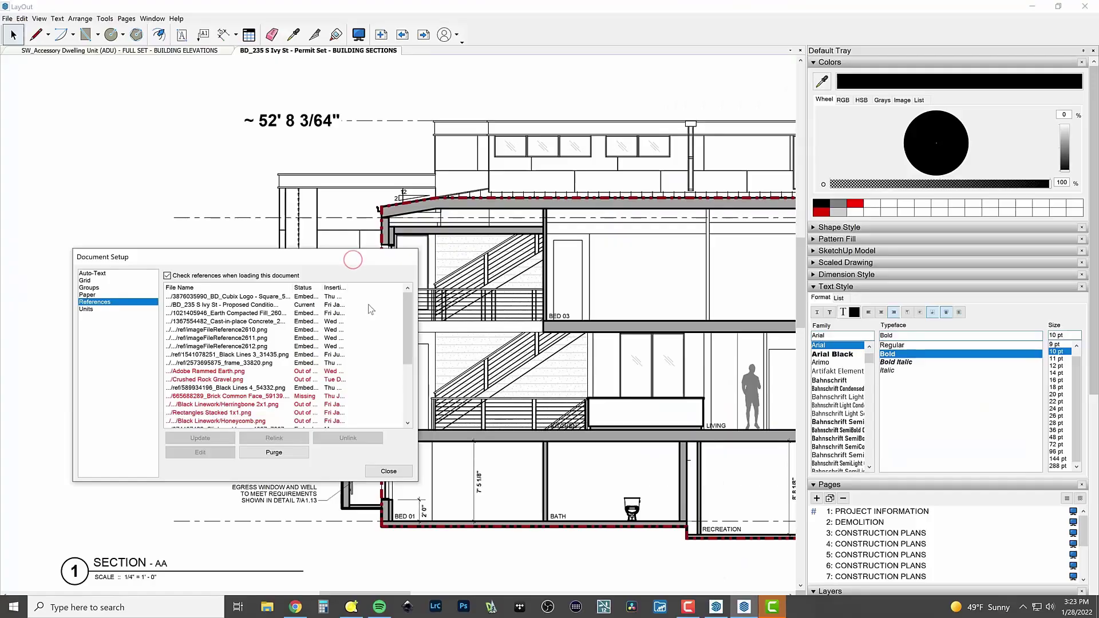
- Switch to LayOut and update the Proposed Conditions model reference in the building sections document
left_click(270, 305)
left_click(228, 444)
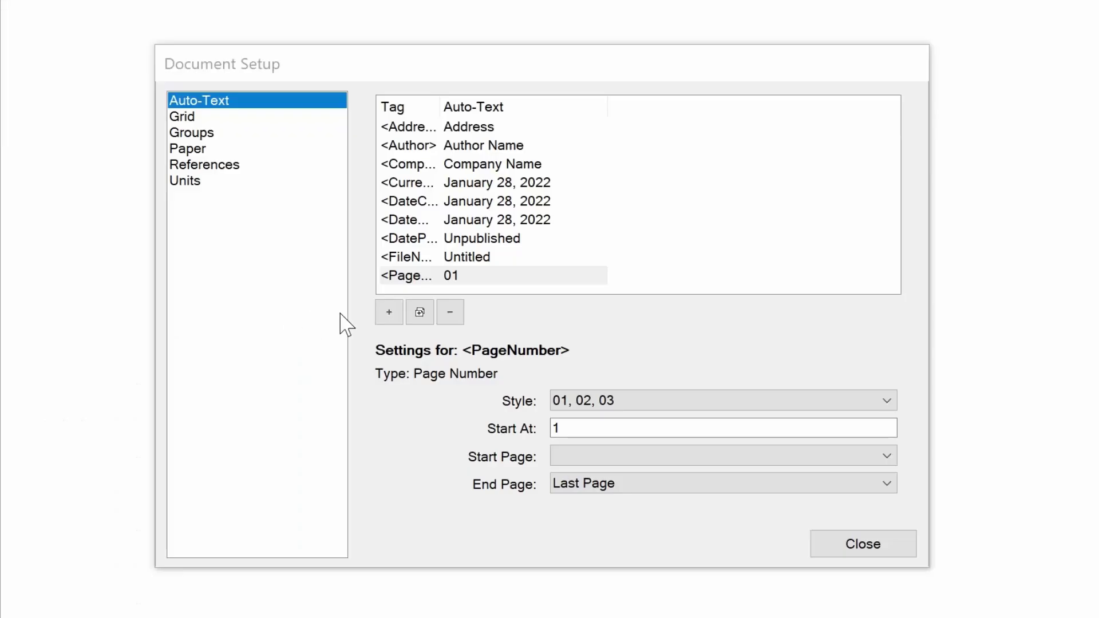
- Add a Page Count auto-text tag <Total> with the number style 01, 02, 03
left_click(388, 312)
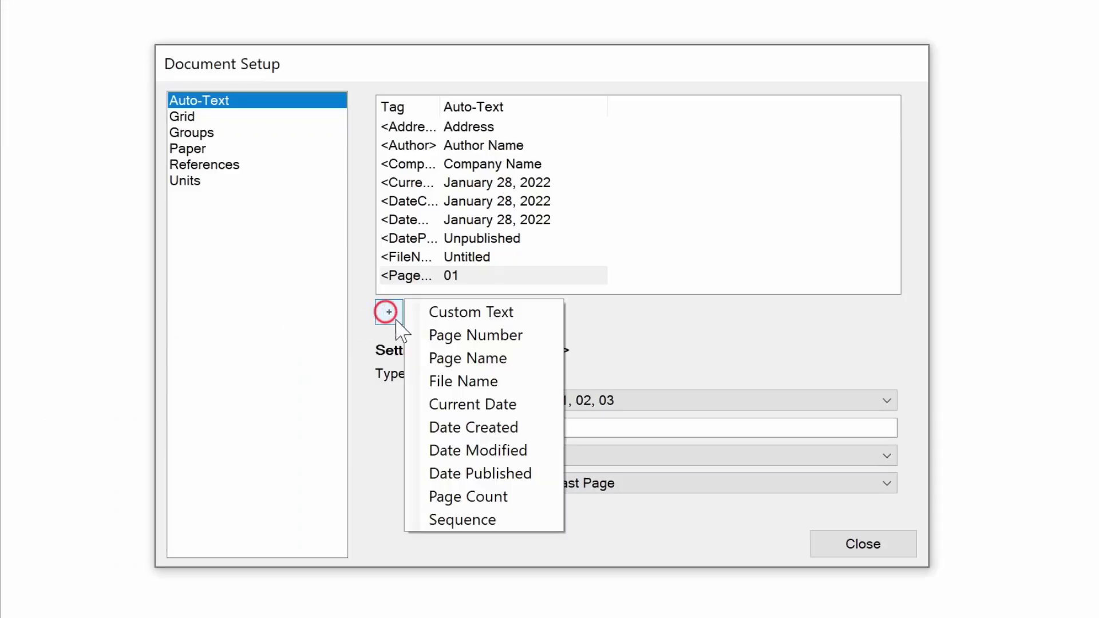
left_click(529, 498)
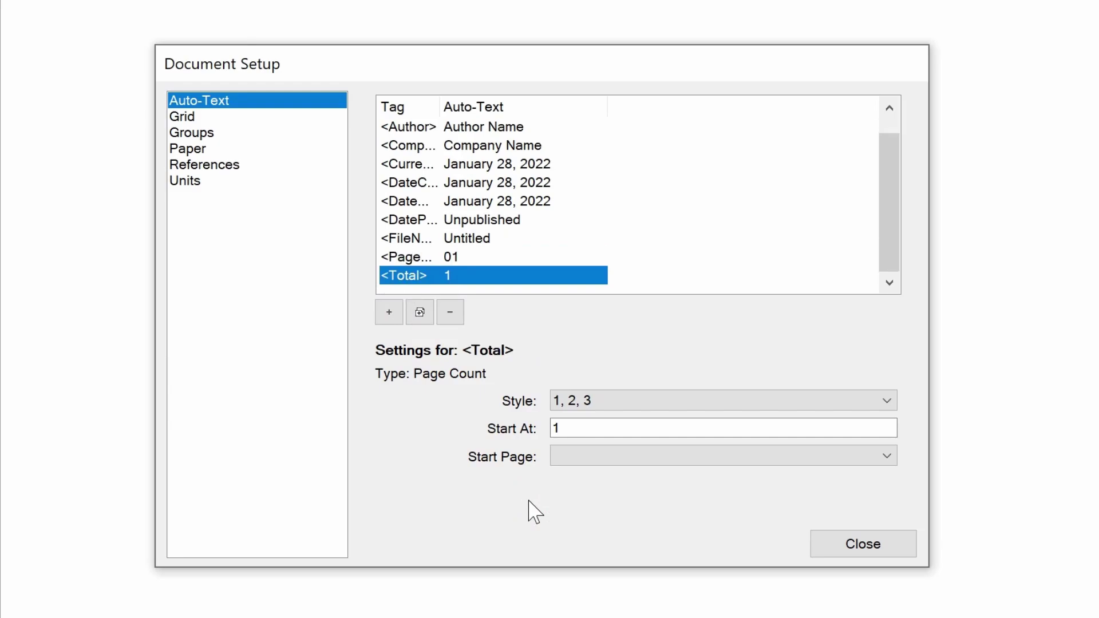
left_click(684, 402)
left_click(682, 433)
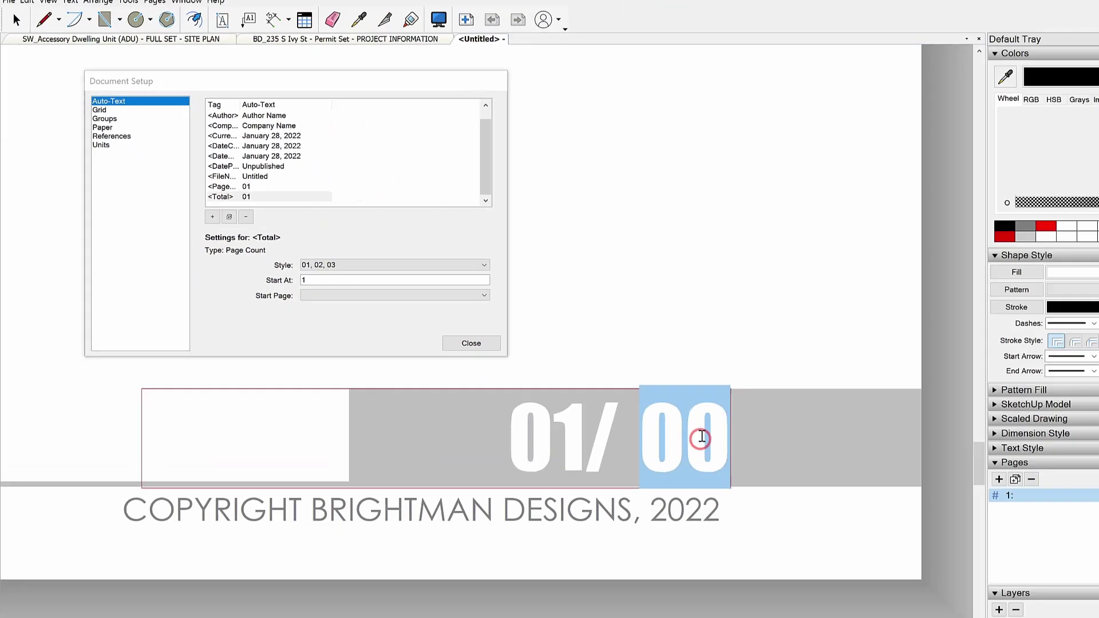
- Replace the 00 page total in the title block with <Total> and add three pages to the document
type("<Total>")
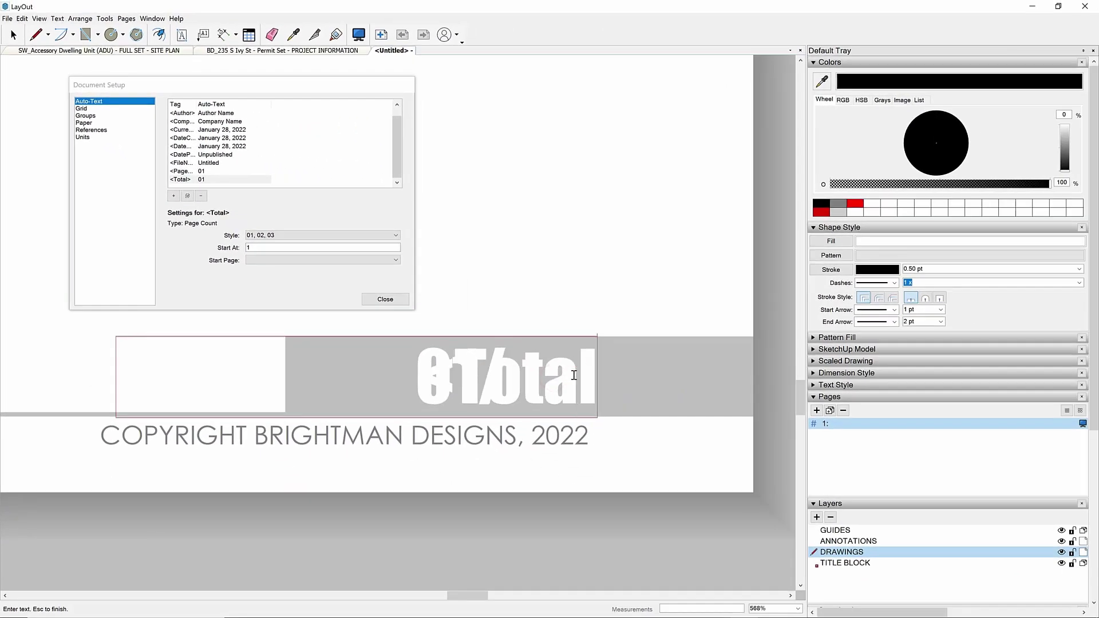
key("Escape")
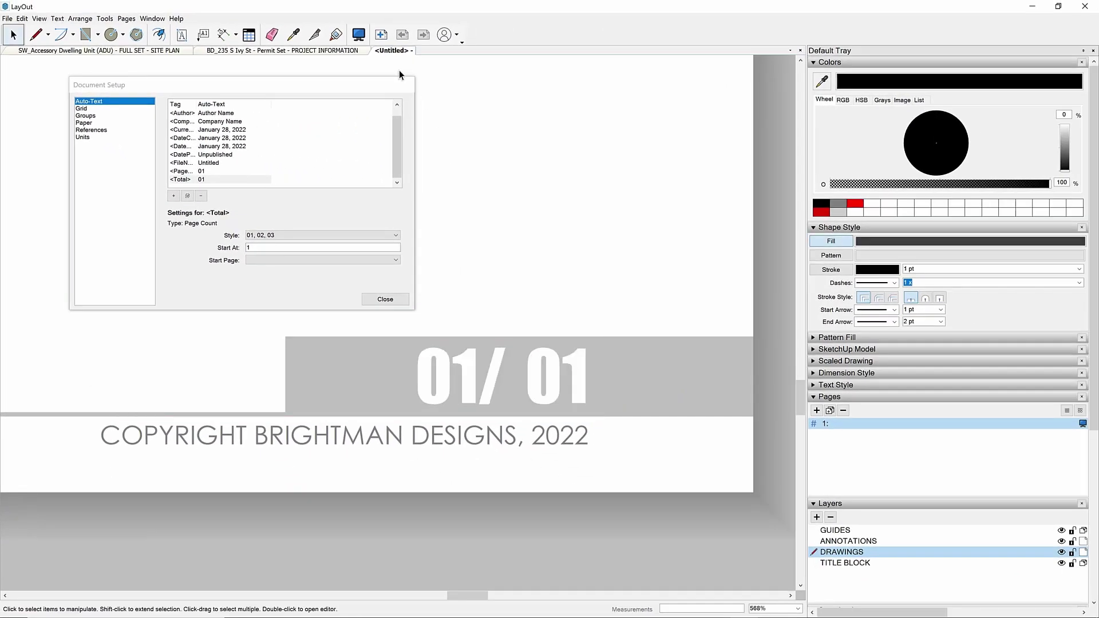
left_click(382, 35)
left_click(381, 34)
left_click(381, 35)
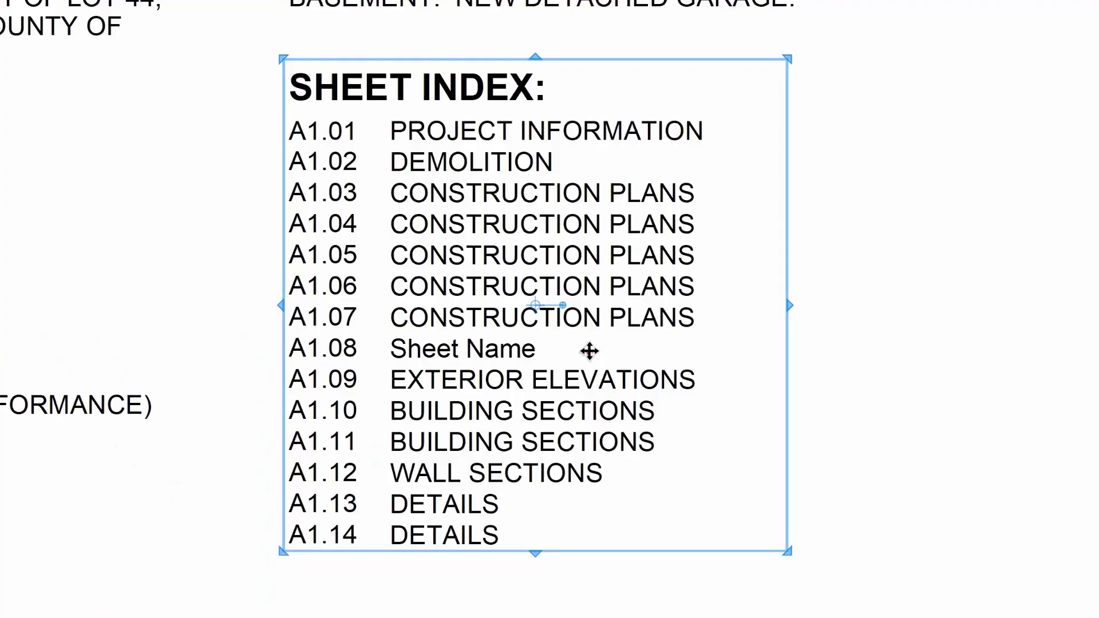
- Inspect the A1.08 page-name tag in the sheet index, rename page 8 to EXTERIOR ELEVATIONS and return to page 1
double_click(589, 353)
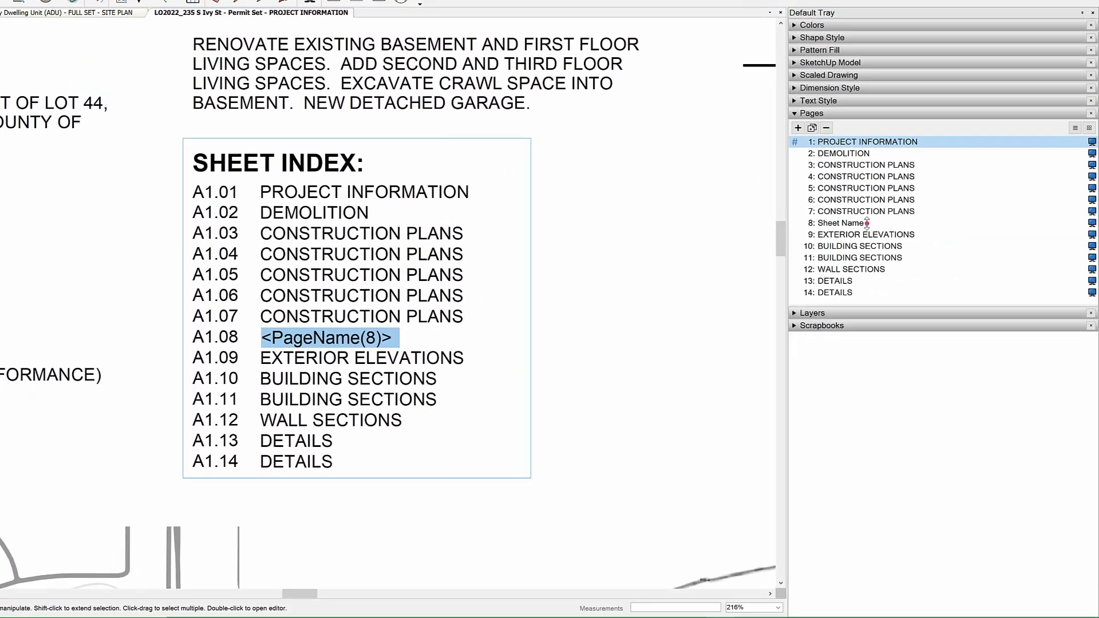
double_click(930, 273)
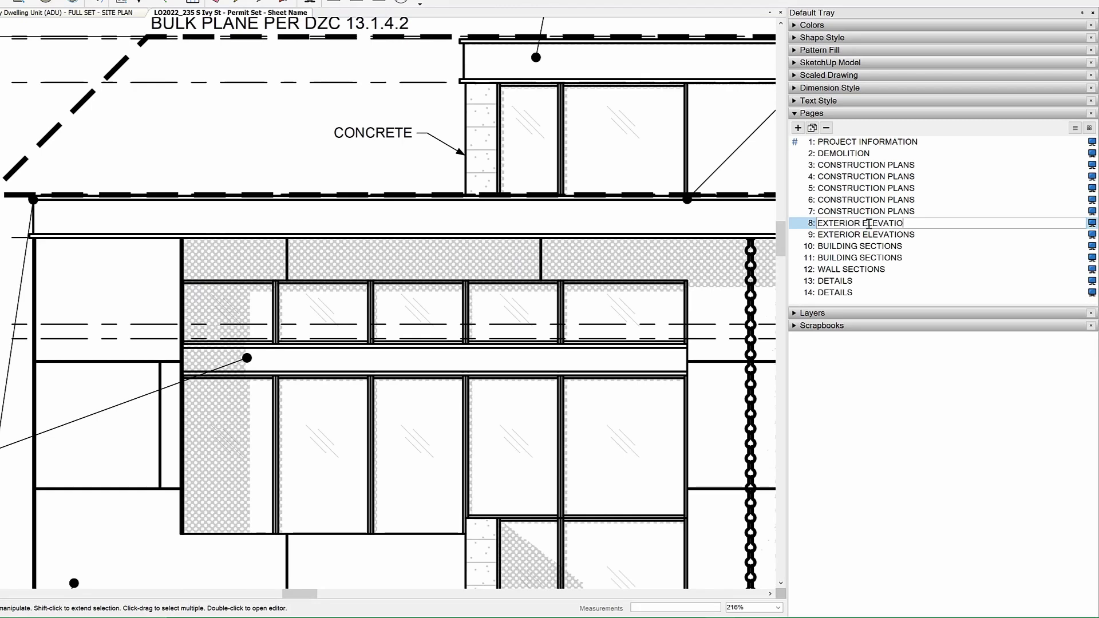
left_click(863, 143)
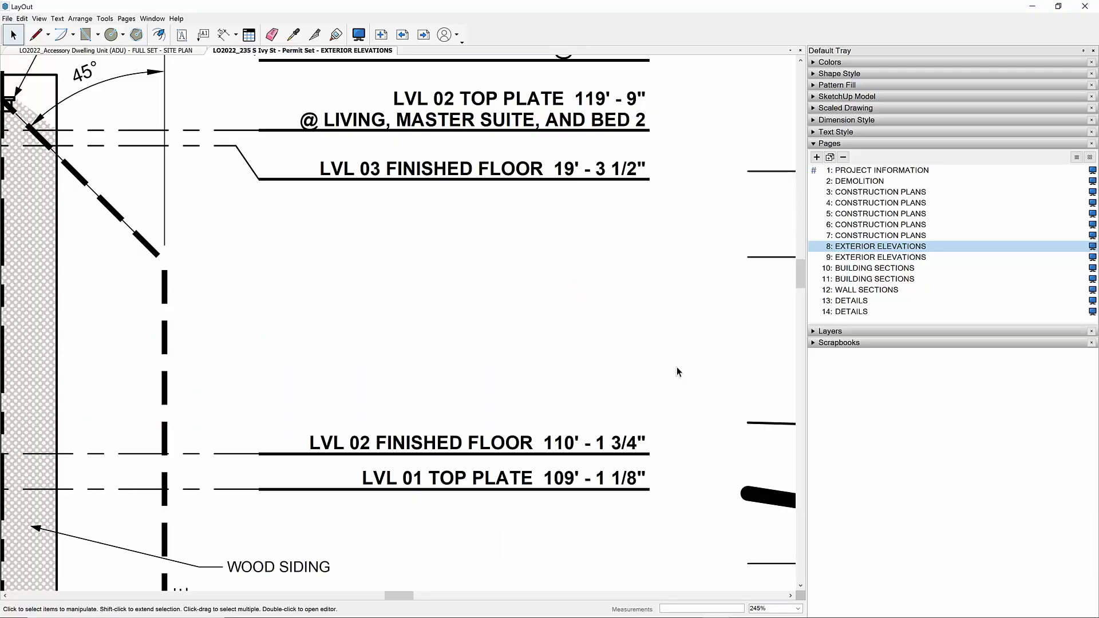
- Search the whole document for 19' - 3 1/2 with 19' - 3 1/4 as replacement, matching case and whole words and skipping locked entities, and step through the matches
key("ctrl+f")
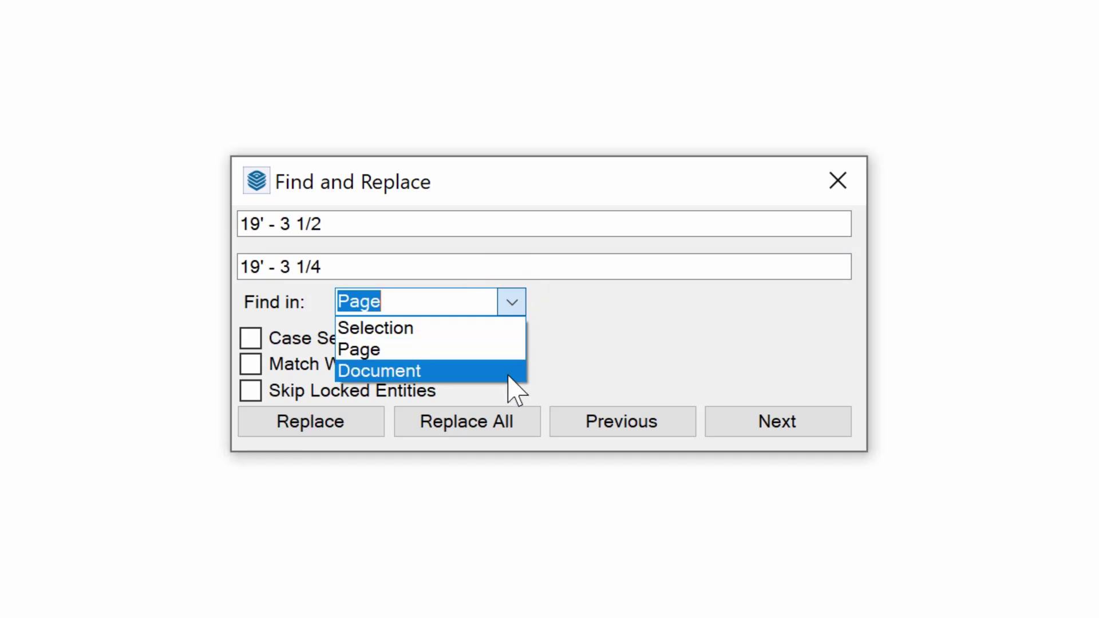
left_click(508, 375)
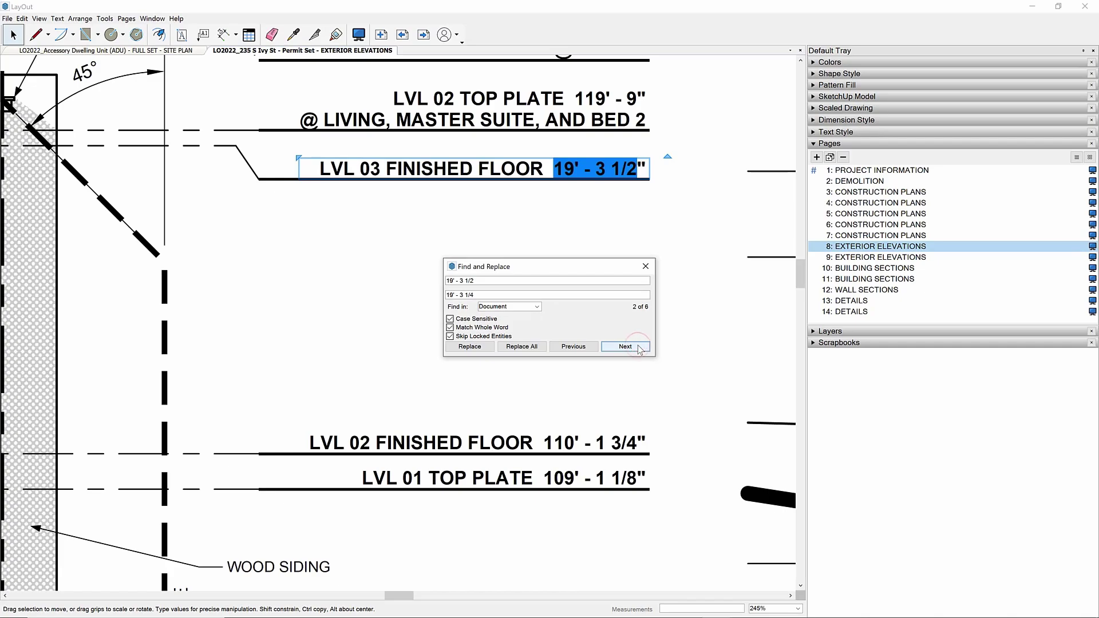
left_click(625, 346)
left_click(639, 347)
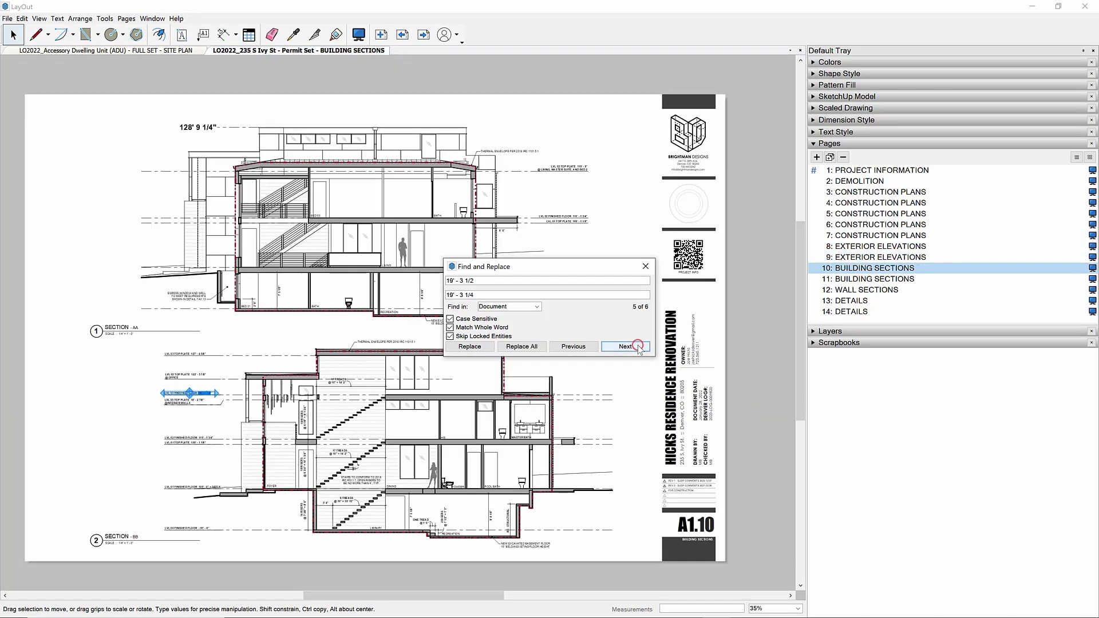
left_click(638, 347)
left_click(638, 346)
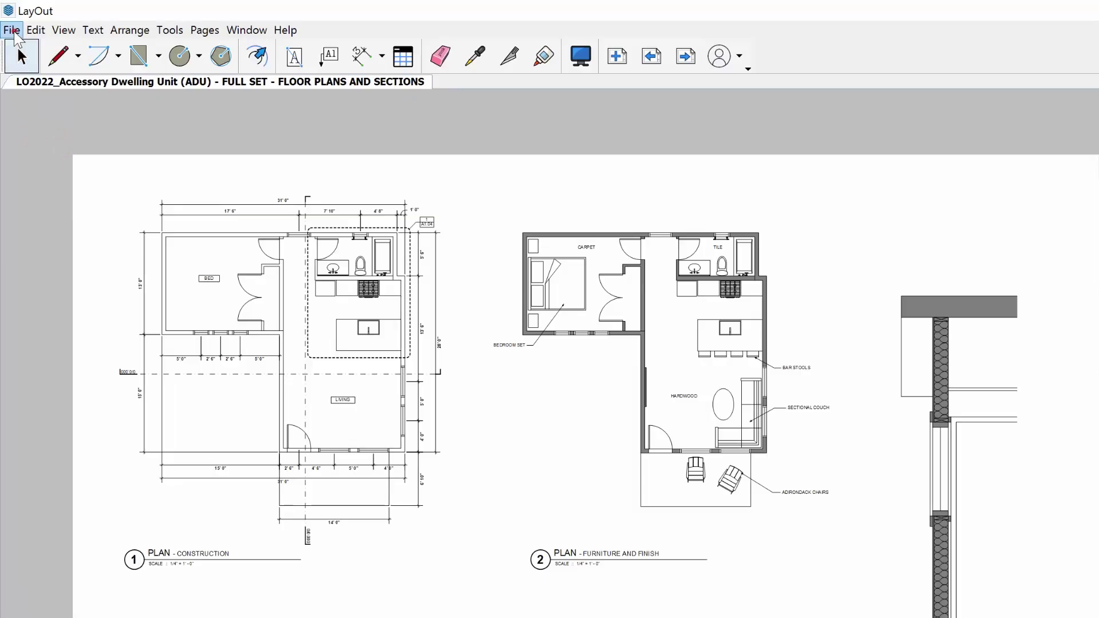
- Open the referenced model SW_Accessory Dwelling Unit (ADU).skp for editing from the document's references
left_click(12, 30)
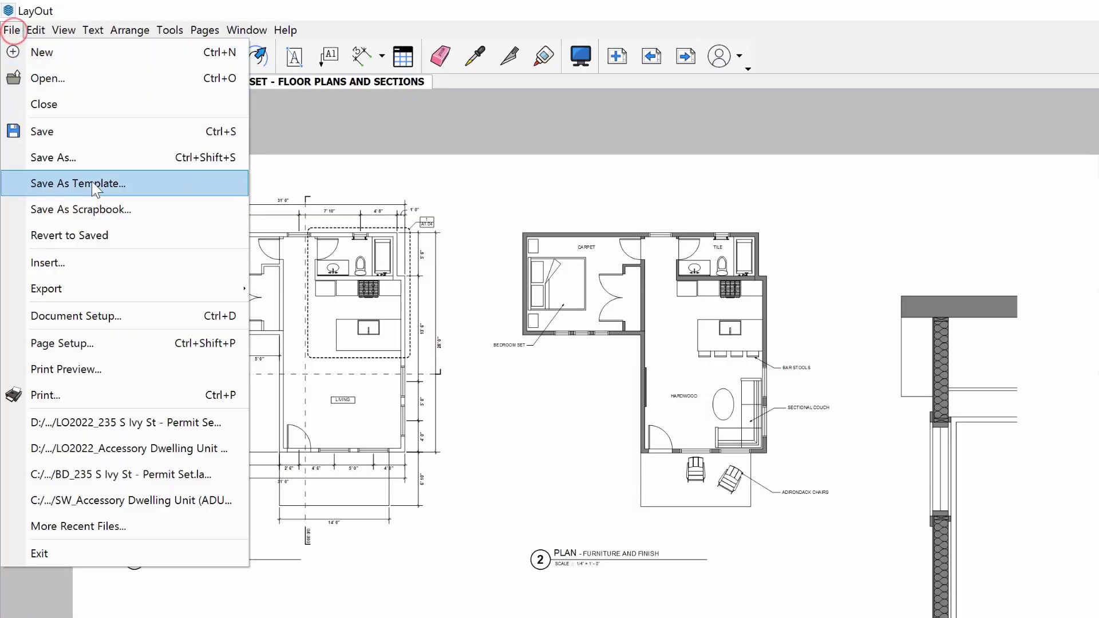
left_click(165, 319)
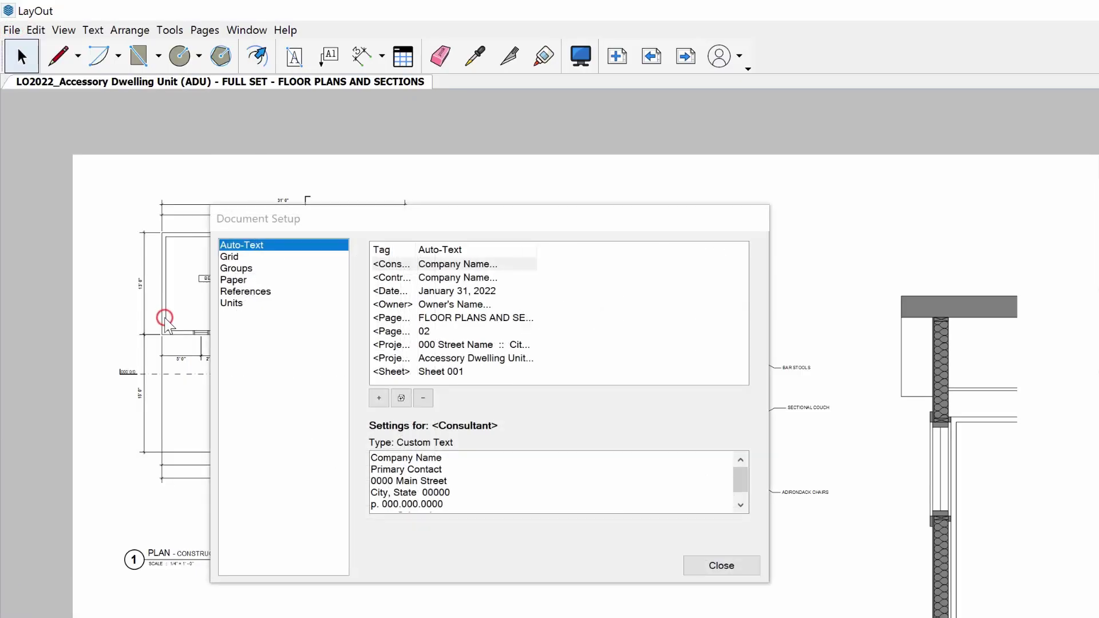
left_click(246, 291)
left_click(486, 296)
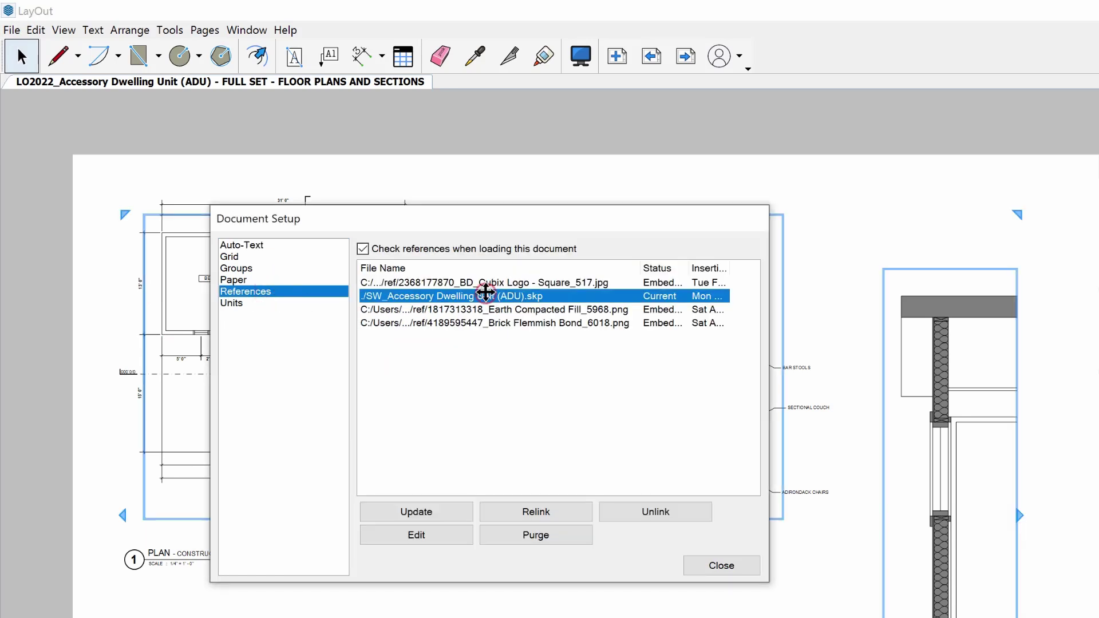
left_click(455, 535)
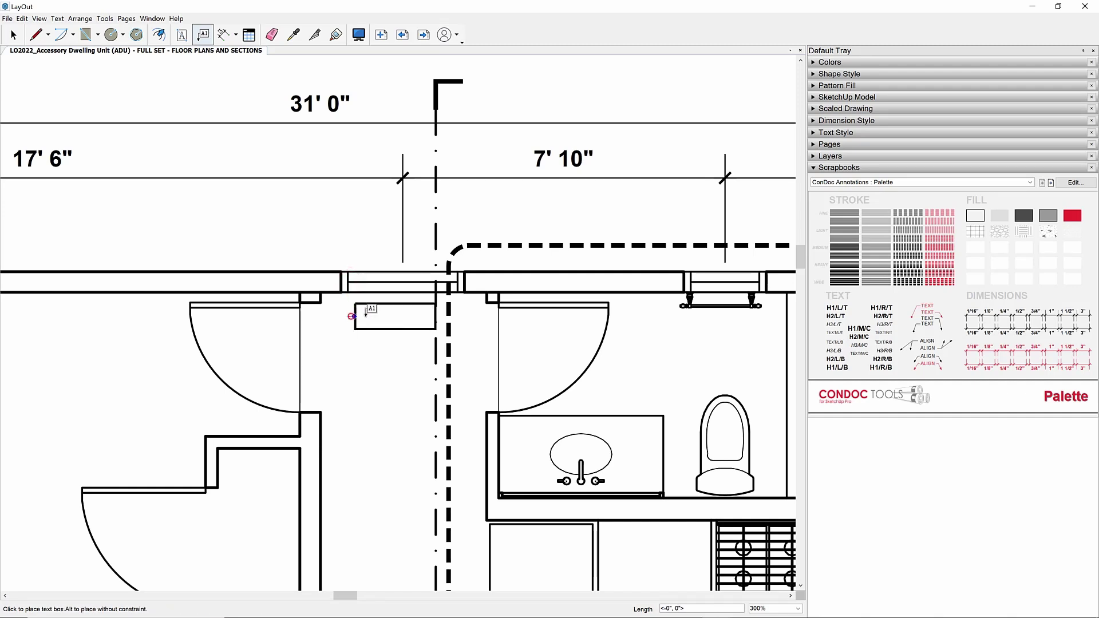
- Label the window between the bedroom and bathroom doors on the construction plan with the size text 3050
left_click(370, 316)
key("Escape")
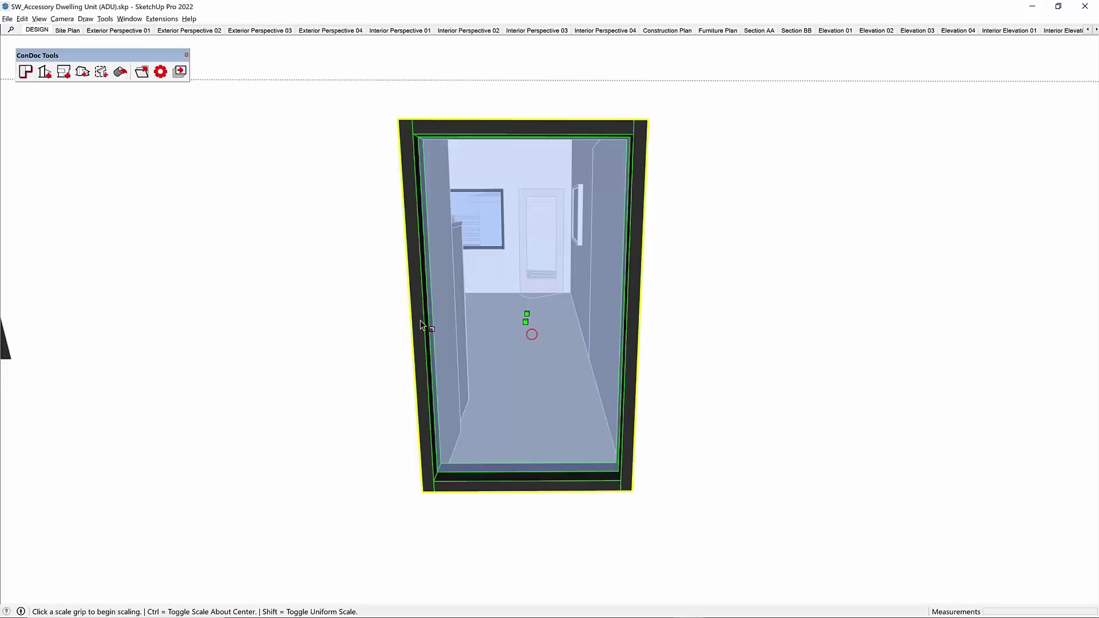
- Switch to the SketchUp model and scale the window to 30" wide about its center, and rescale its height from the bottom edge
left_click_drag(421, 325, 461, 320)
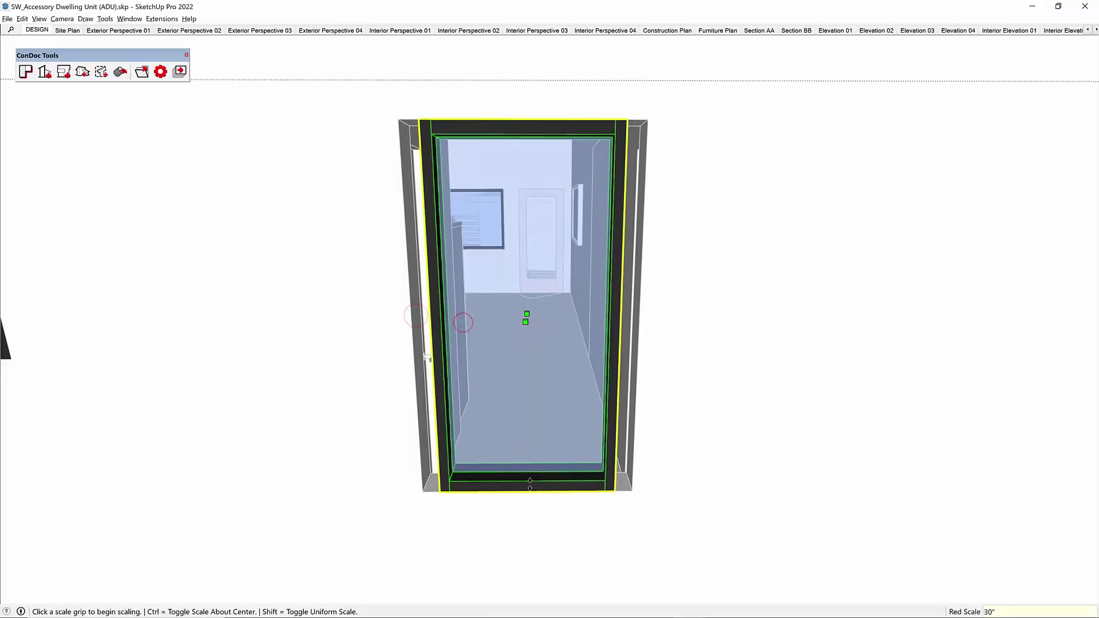
left_click_drag(528, 490, 490, 482)
key("space")
key("p")
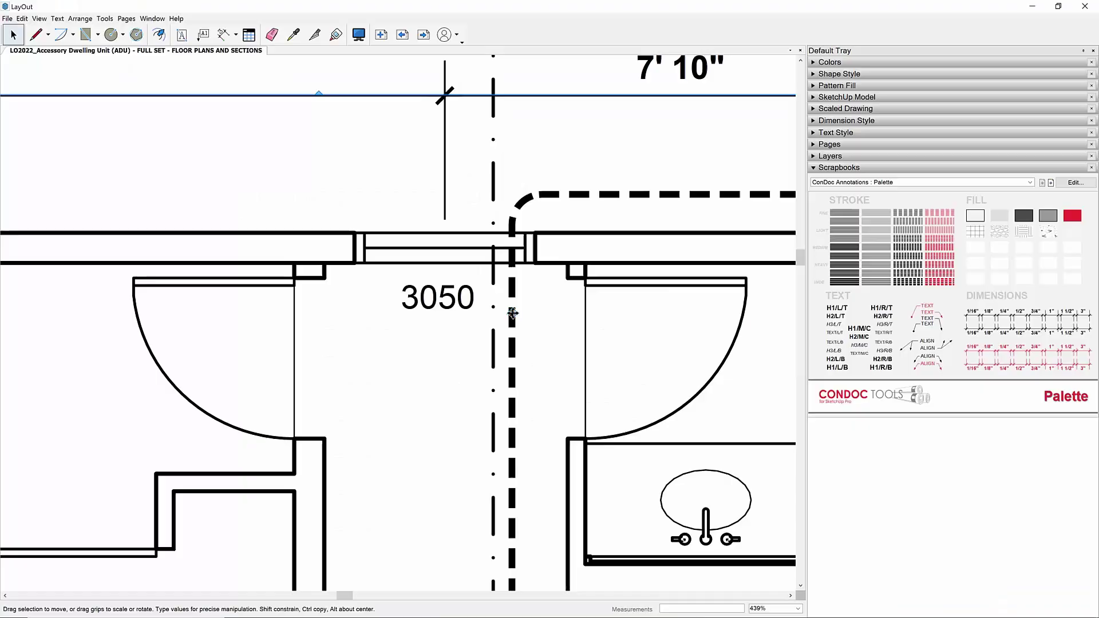